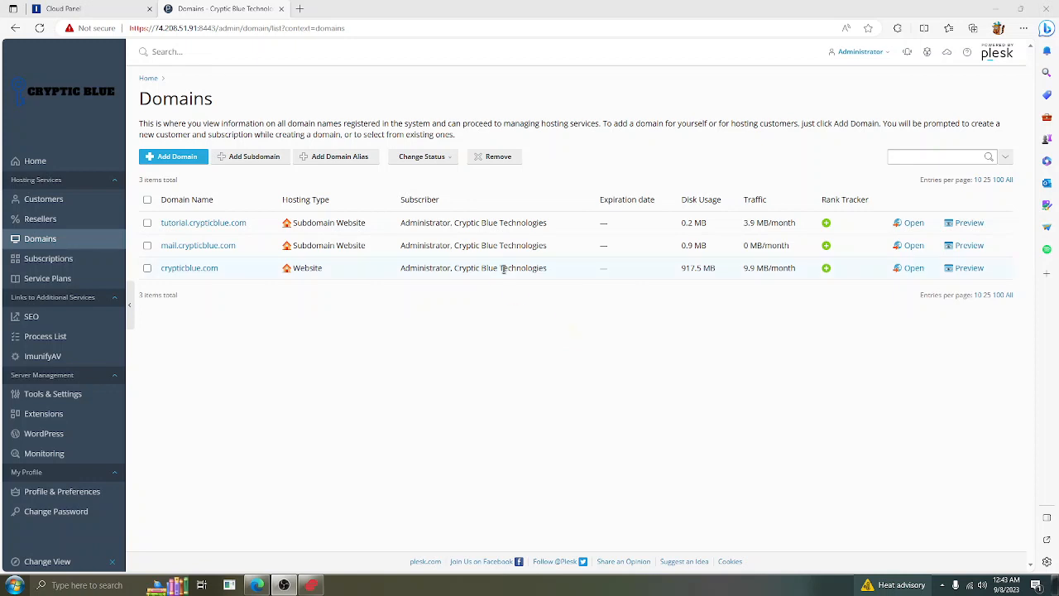
Download the WordPress 6.3.1 zip from wordpress.org in a new tab, then return to Plesk
click(298, 9)
text(wor)
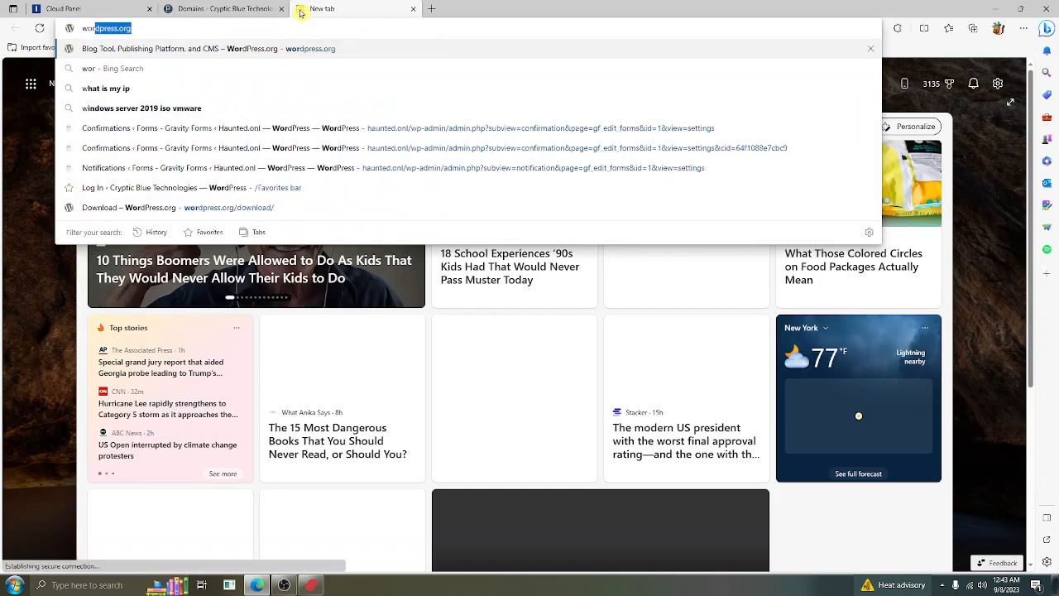
text(dpress.org)
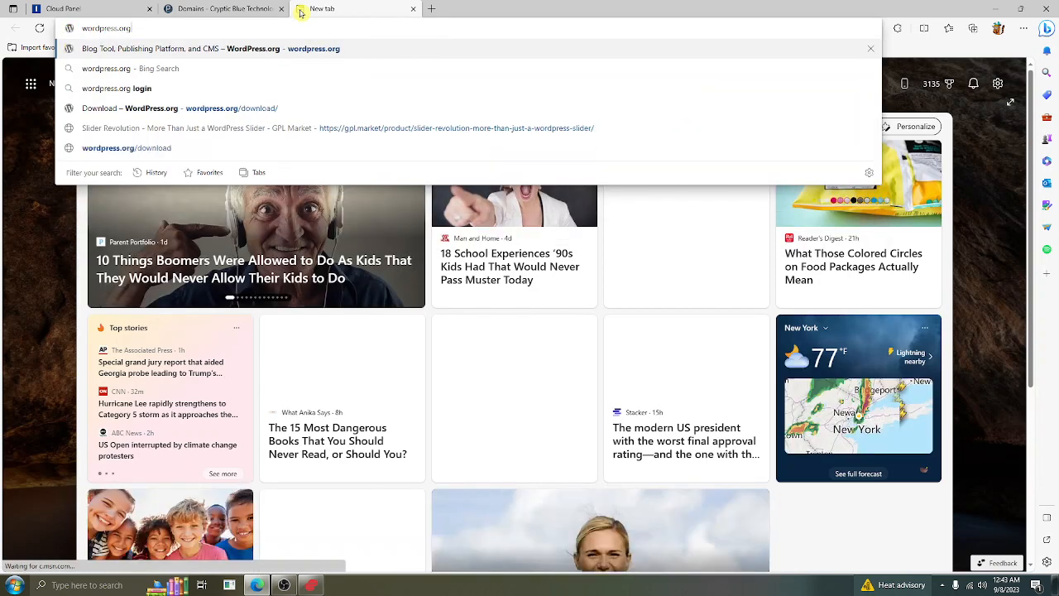
key(Return)
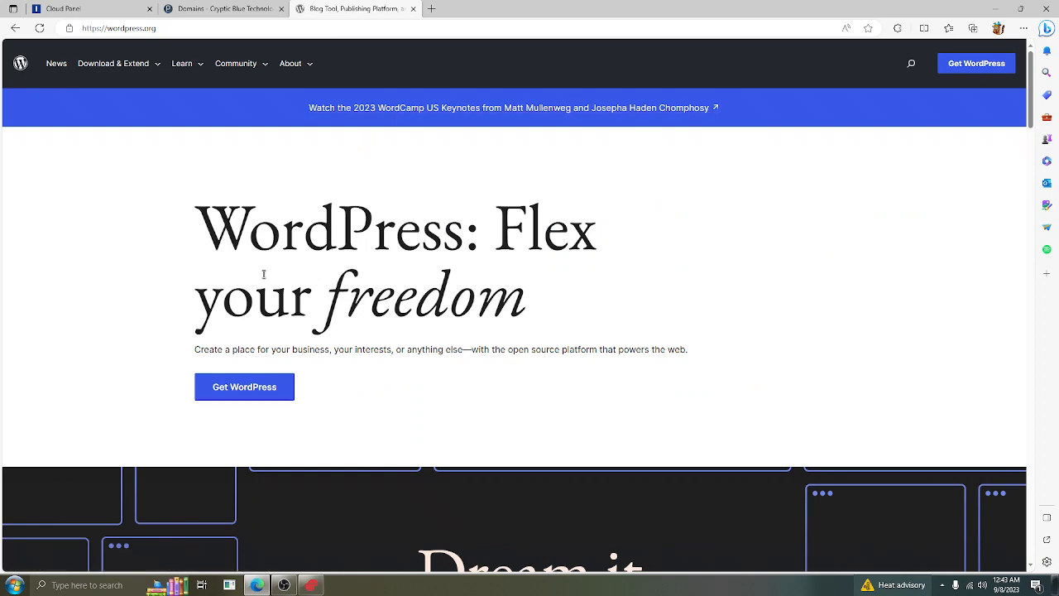
click(260, 395)
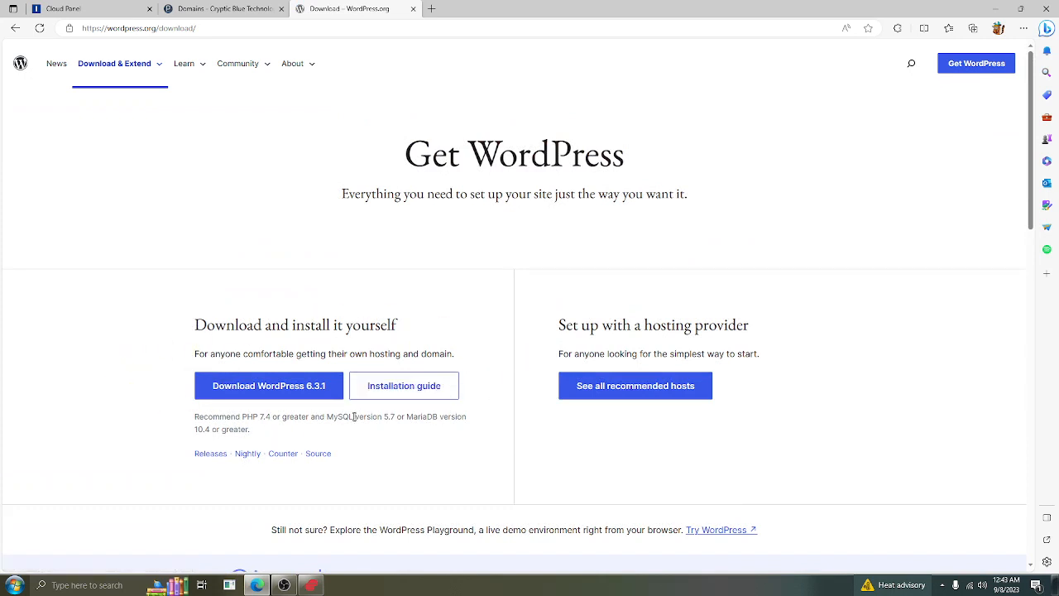
click(286, 390)
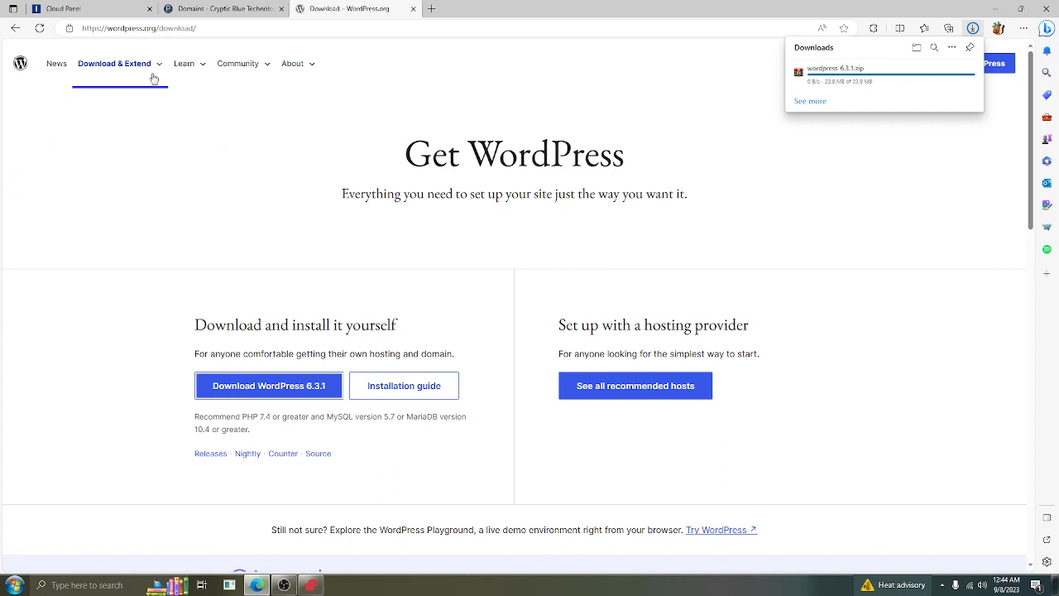
click(212, 10)
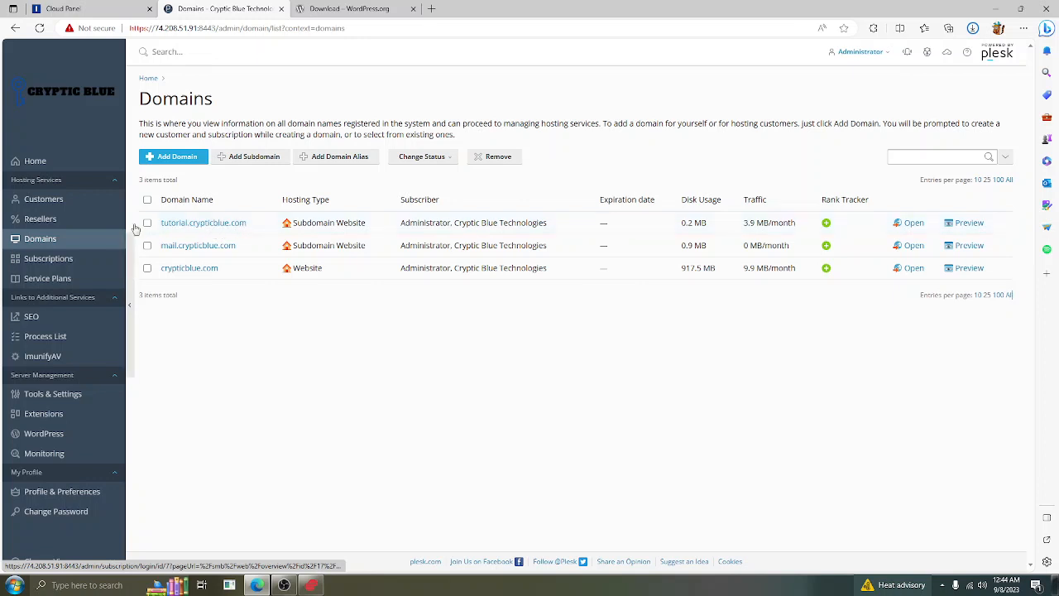
Open the tutorial.crypticblue.com dashboard and go to its Databases page
click(193, 225)
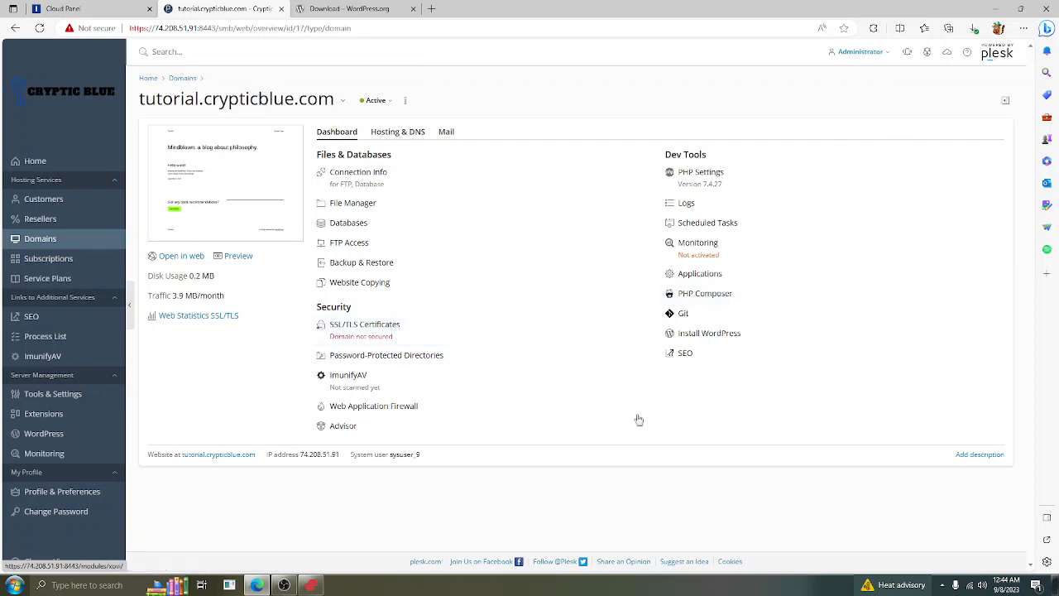
click(369, 225)
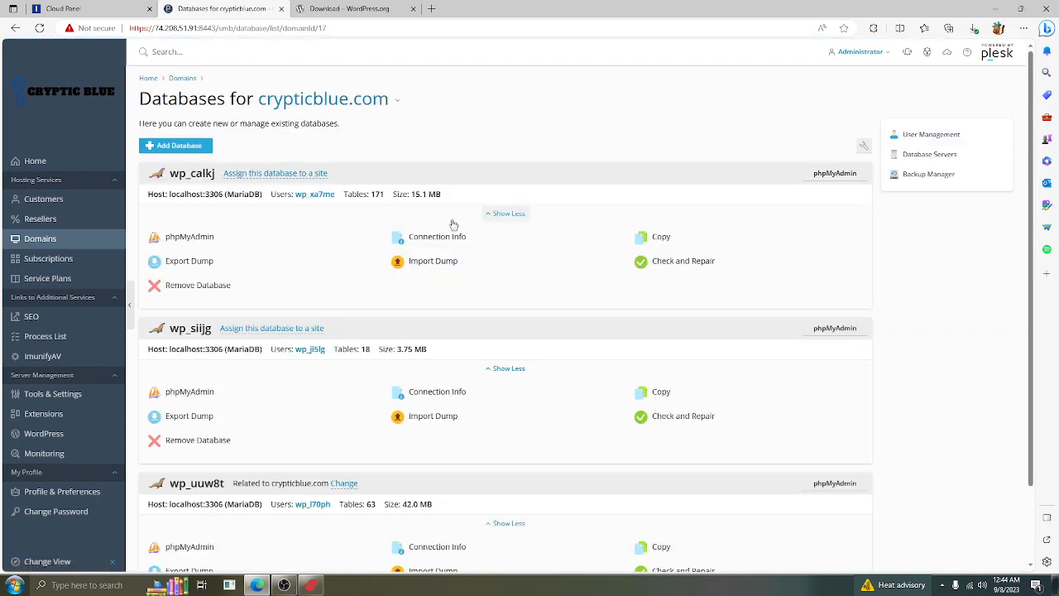
Fill in database name tutorialvideo, user tutorial and a password with confirmation, and submit
click(197, 150)
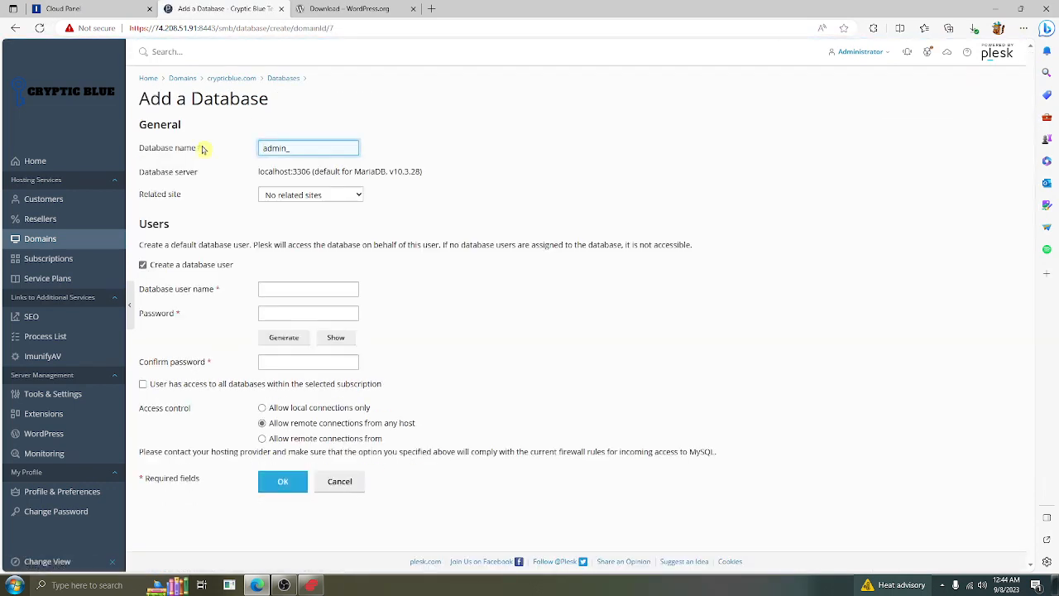
double_click(335, 142)
key(BackSpace)
text(tutorialvideo)
click(288, 282)
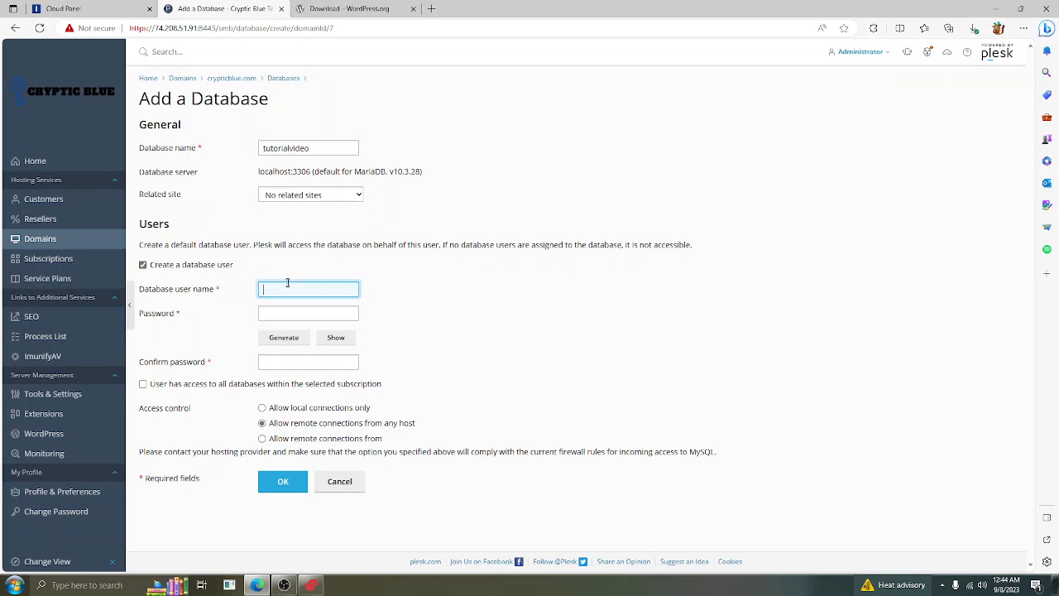
text(tutori)
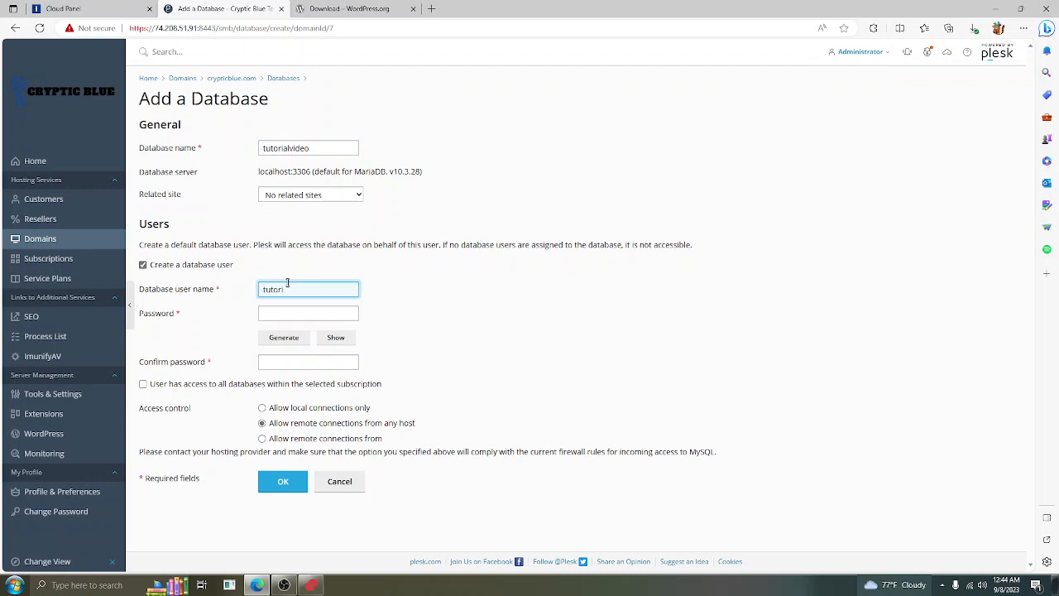
text(al)
key(Tab)
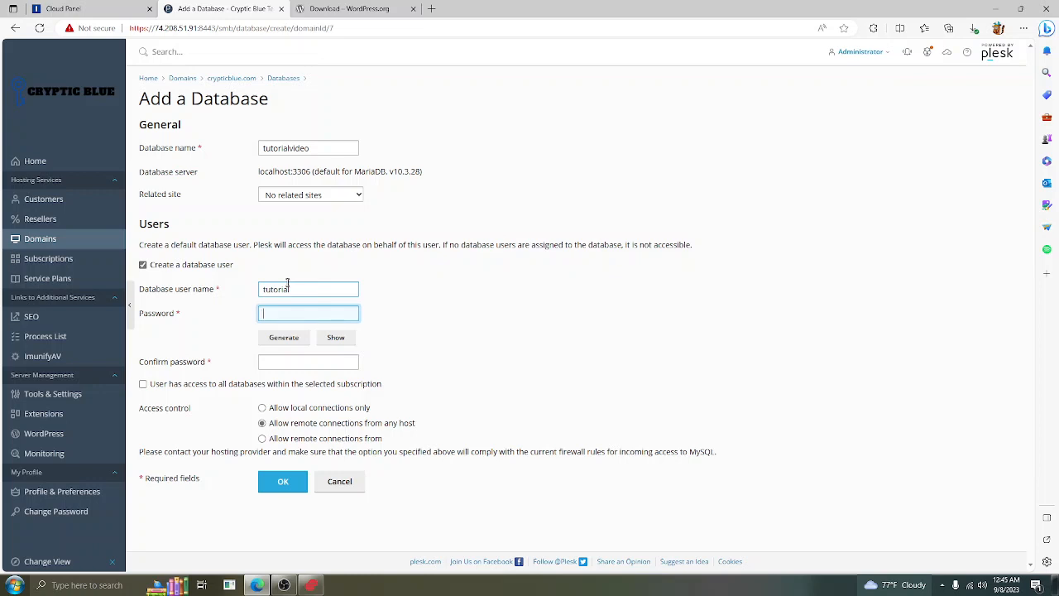
text(••••••)
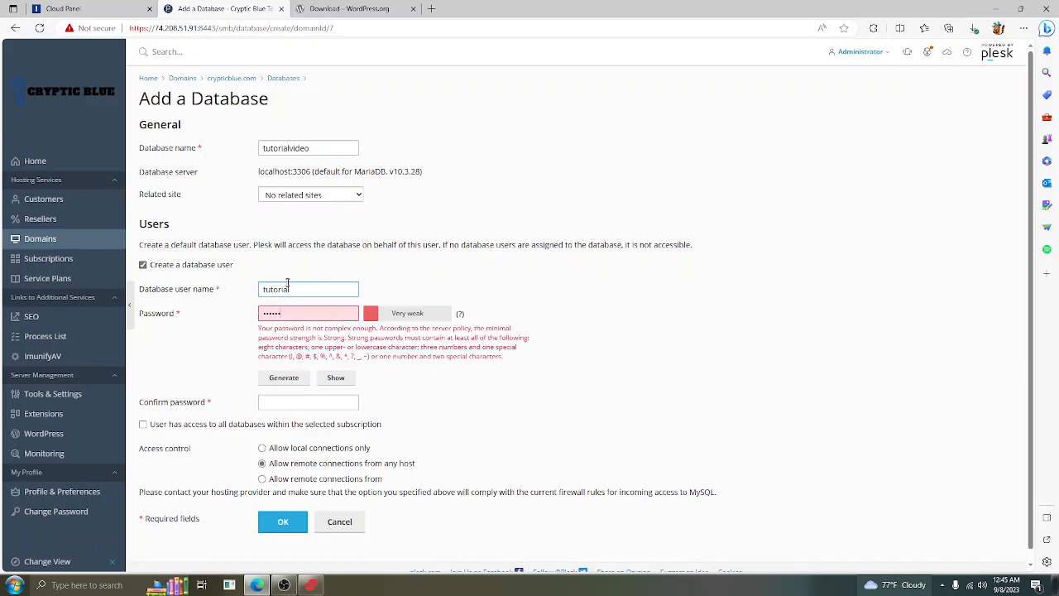
text(••••••)
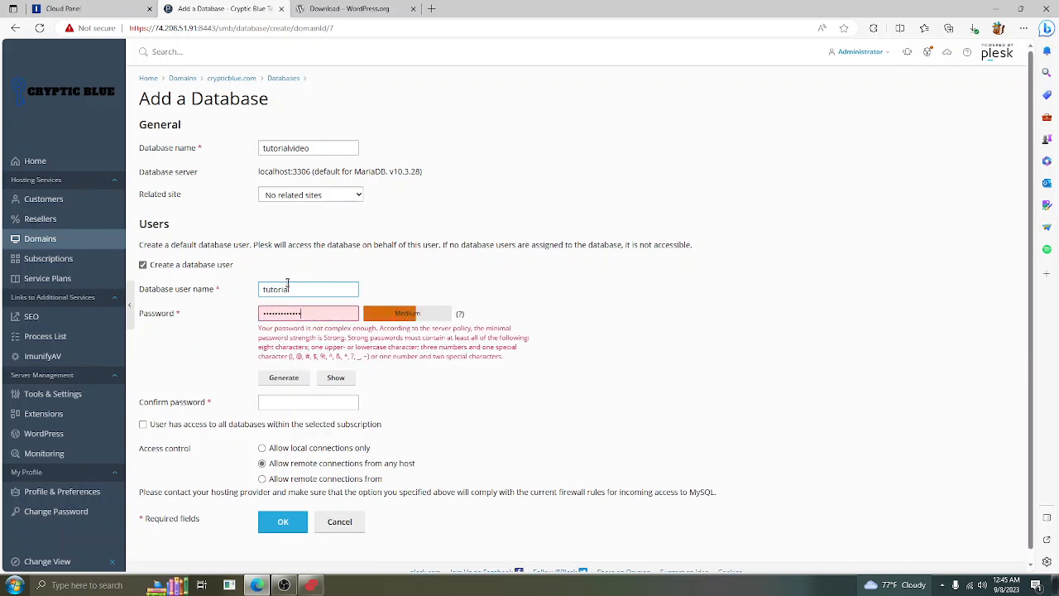
text(•)
click(300, 402)
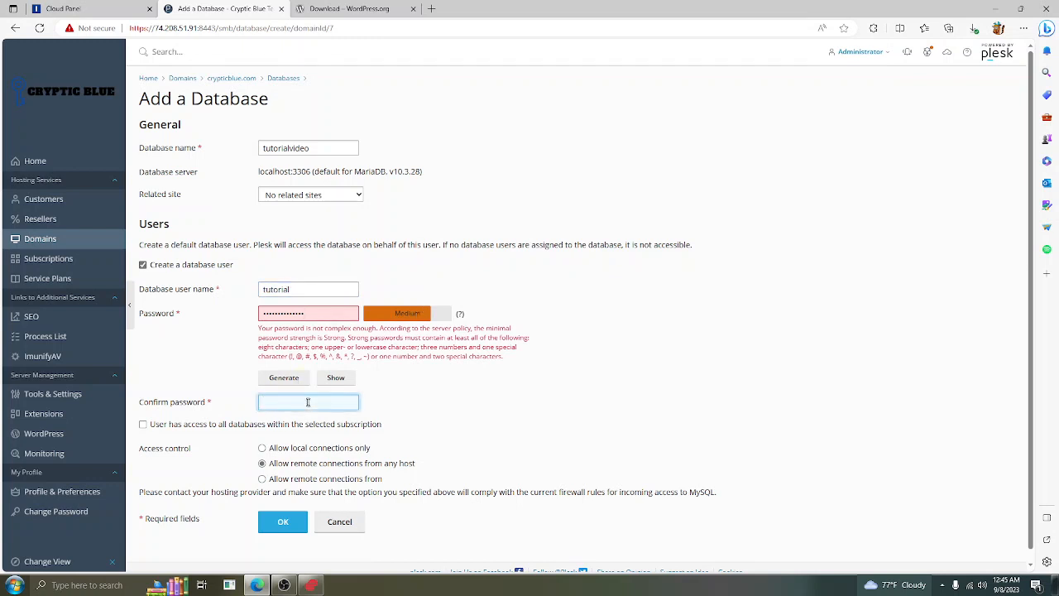
text(••••••••••••••)
scroll(430, 420, down, 1)
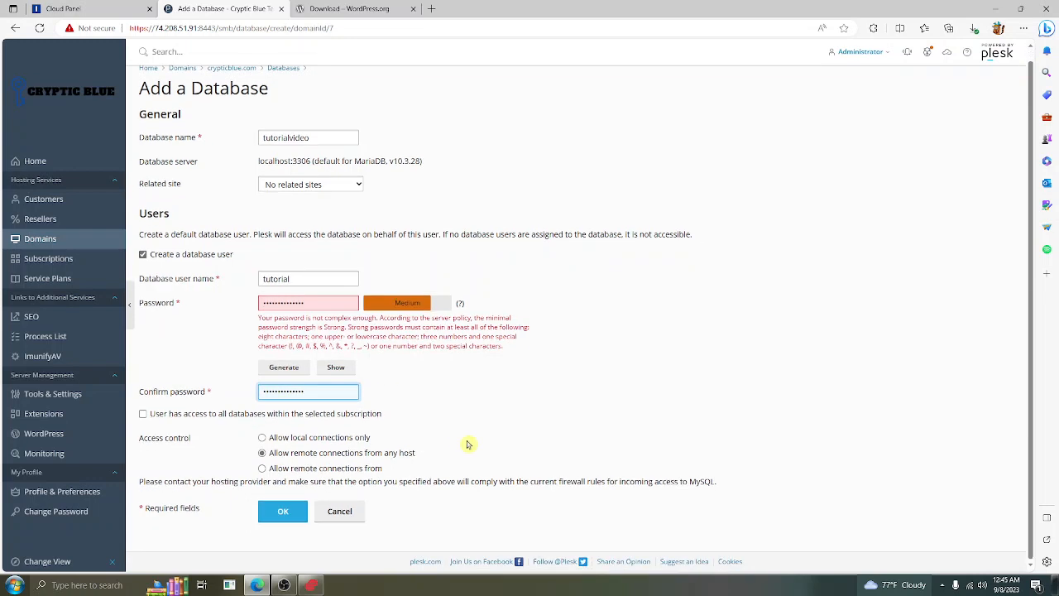
click(284, 511)
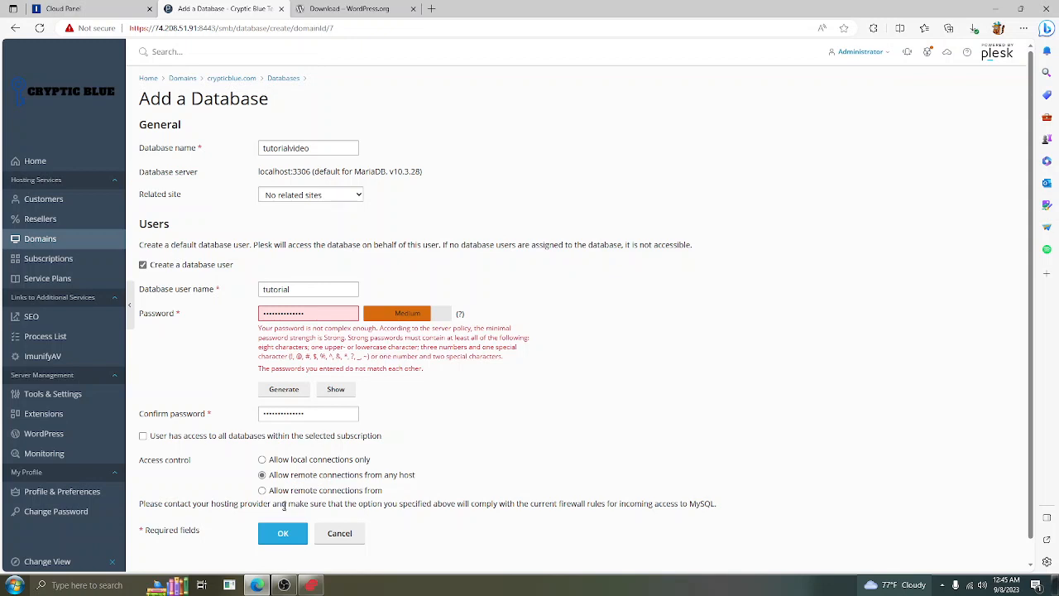
Fix the mismatched passwords with a new matching password and confirmation, and create the database
click(296, 413)
drag(340, 315, 81, 300)
key(BackSpace)
text(•)
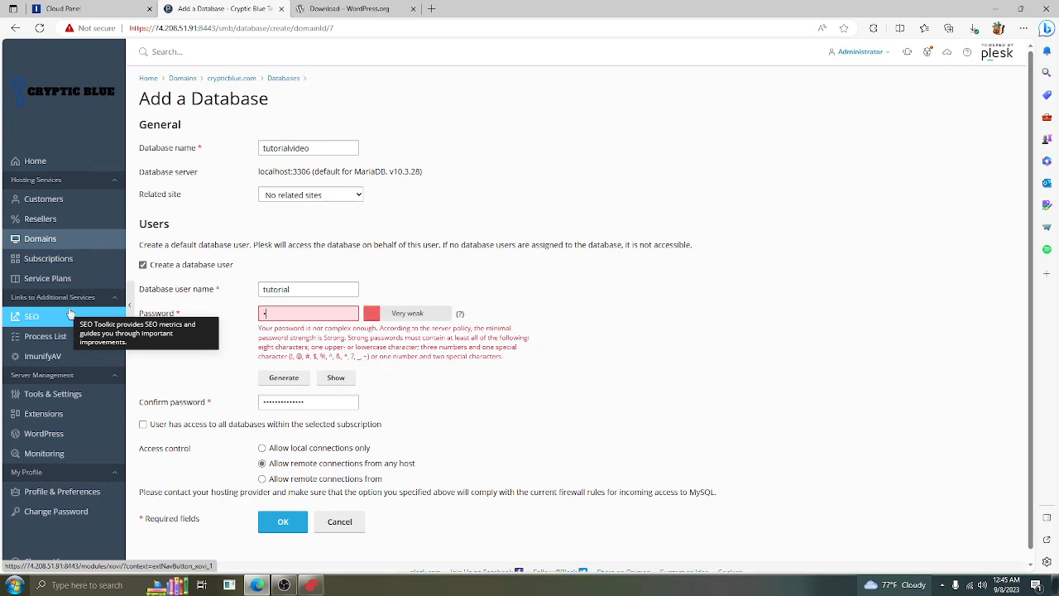
text(•••••••)
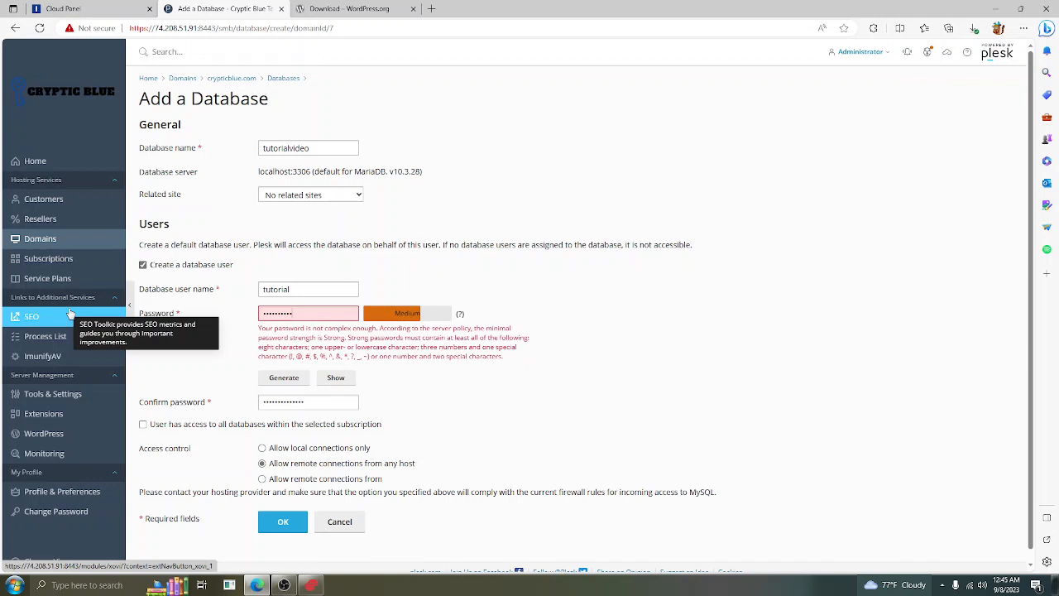
text(•)
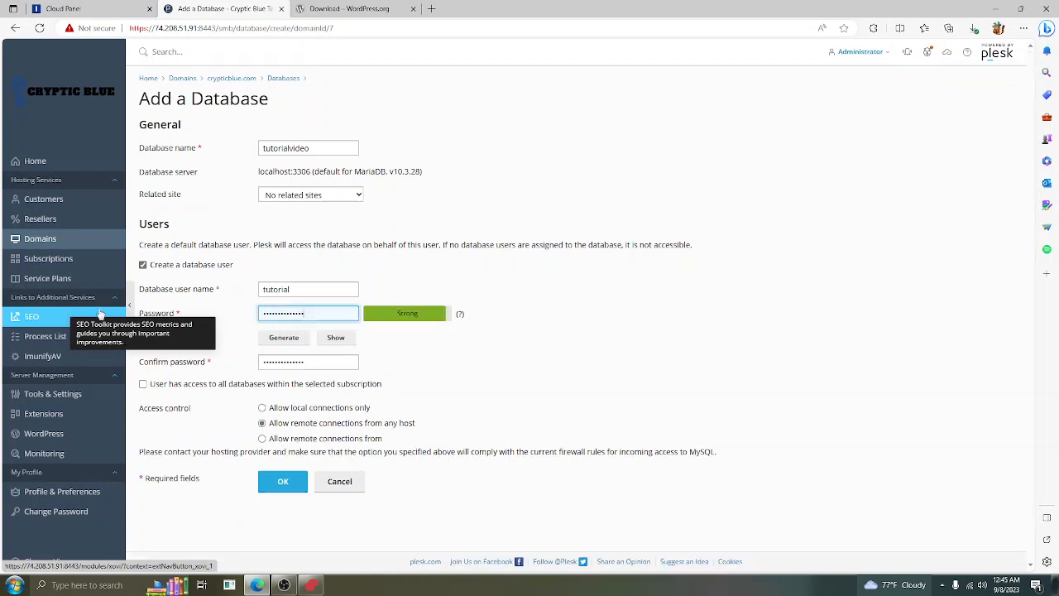
key(Tab)
text(•••)
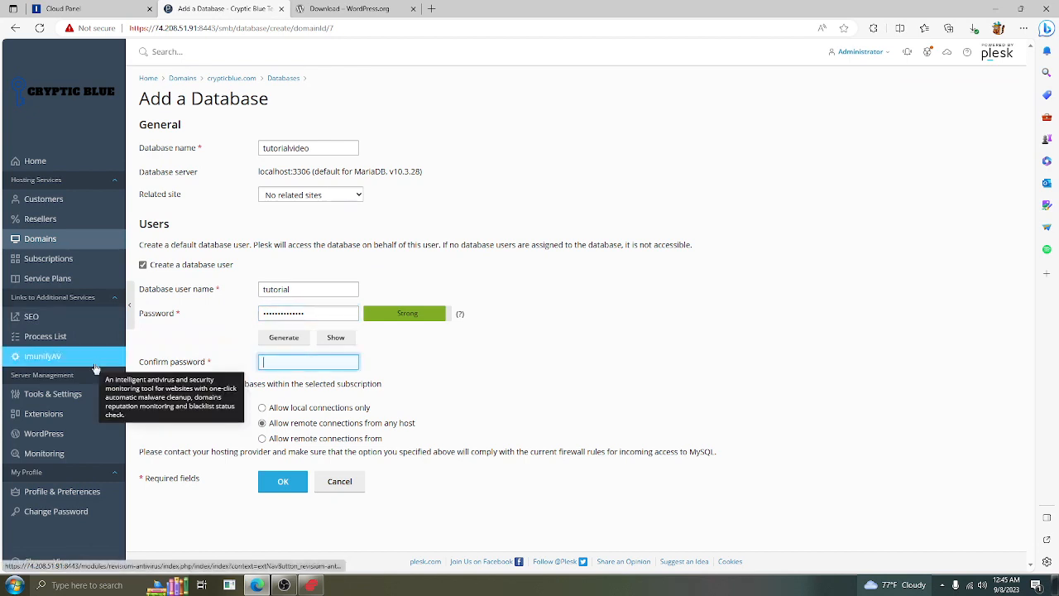
text(••••••••••••)
click(279, 481)
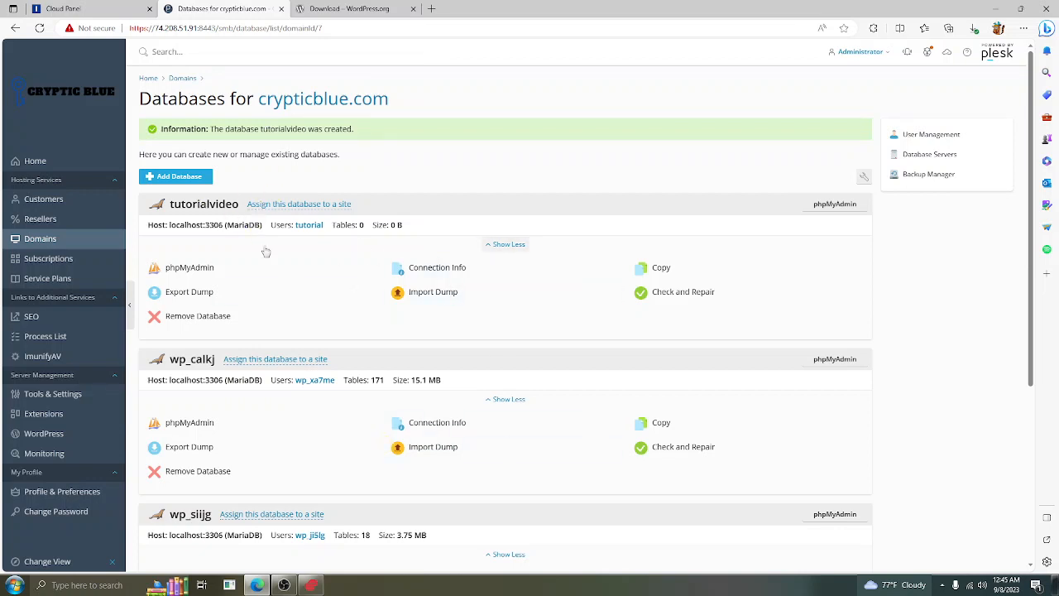
Open File Manager for tutorial.crypticblue.com and enter the tutorial.crypticblue.com folder
click(53, 241)
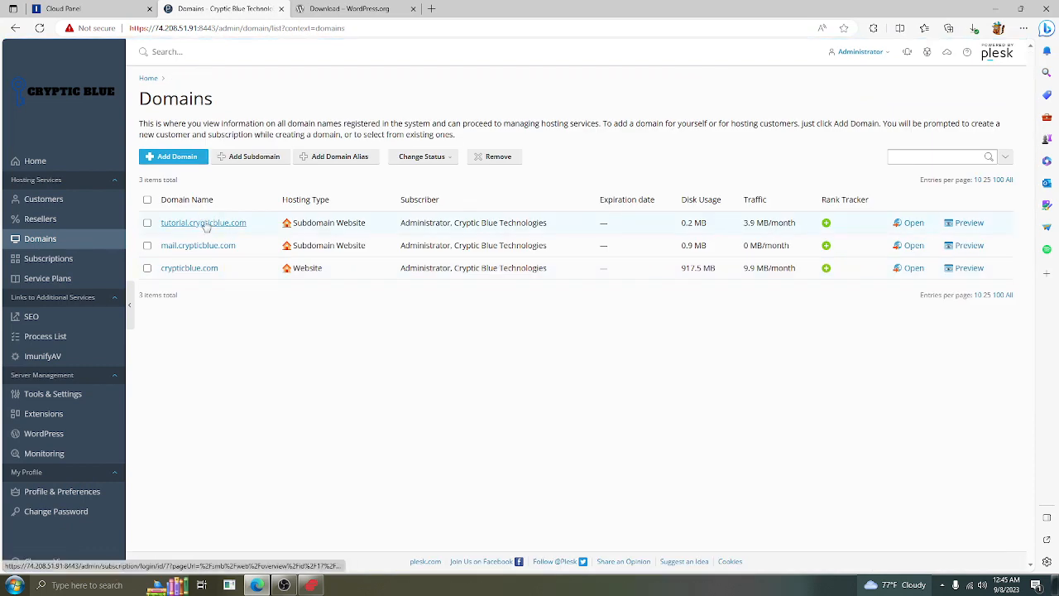
click(203, 223)
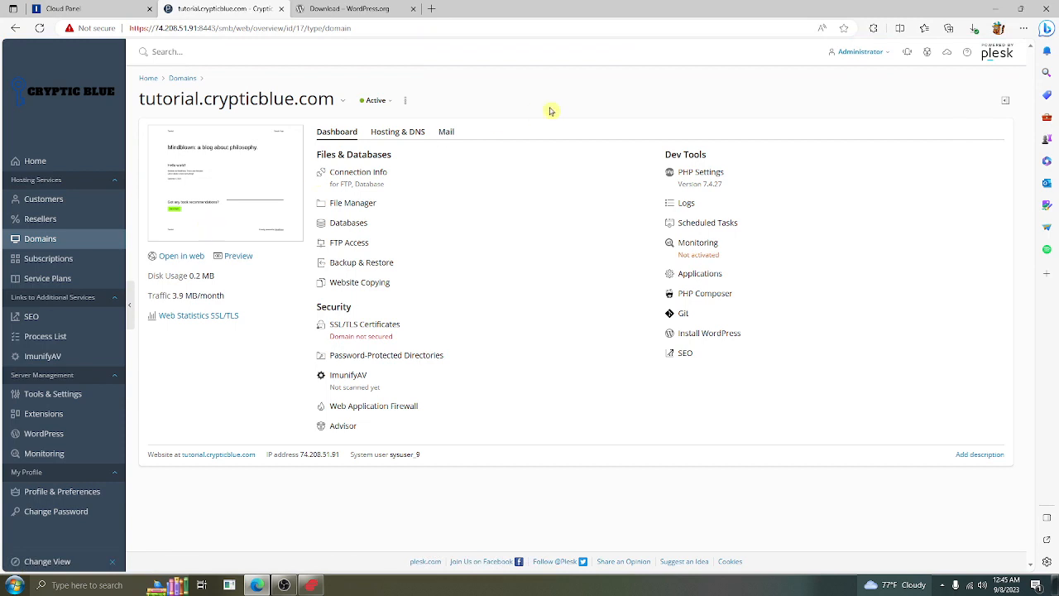
click(357, 207)
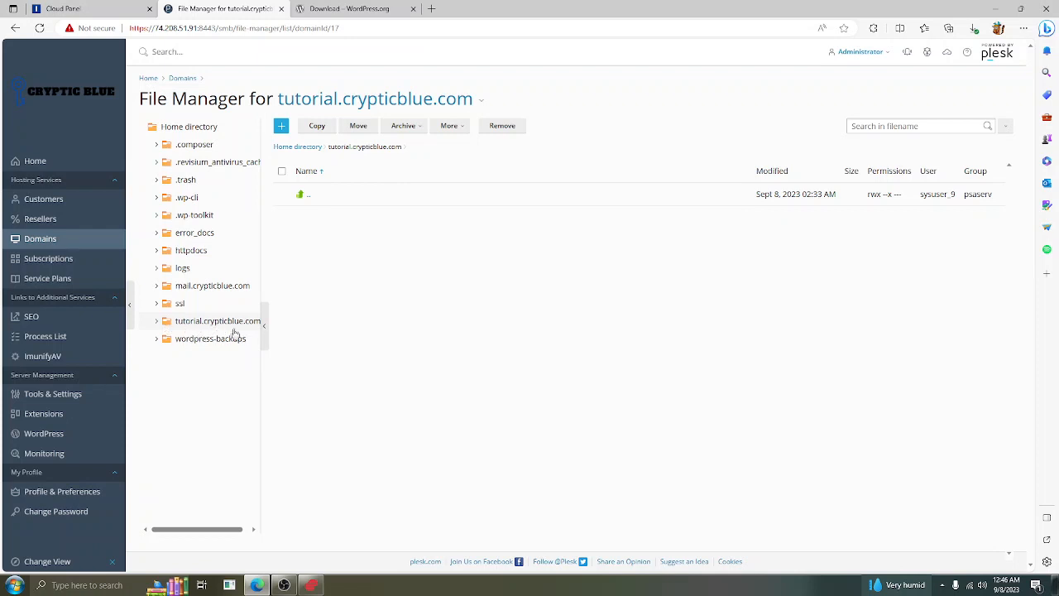
click(204, 329)
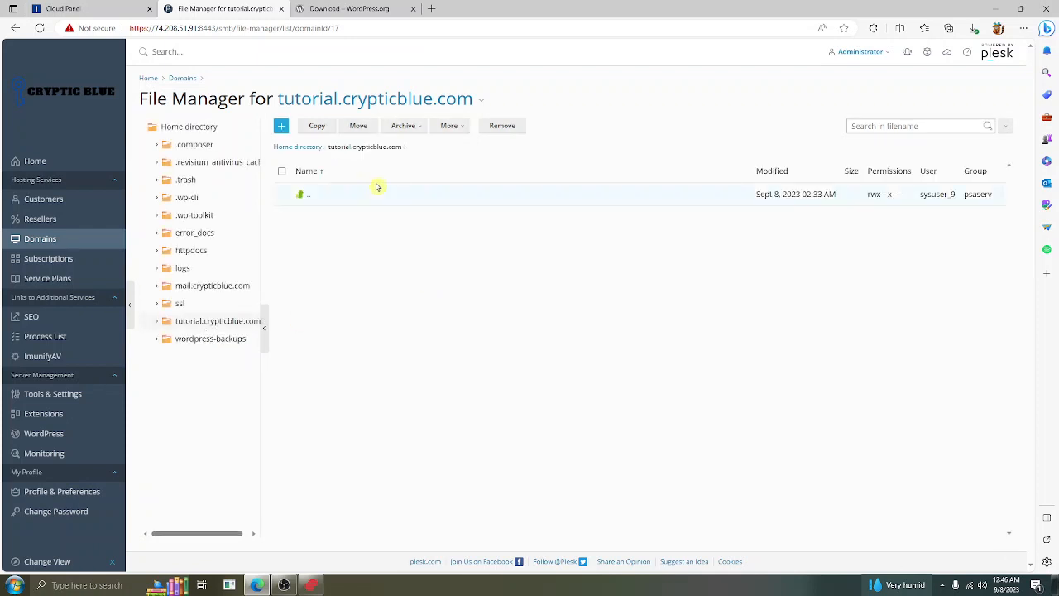
Upload wordpress-6.3.1.zip from the computer into that folder
click(282, 129)
click(299, 145)
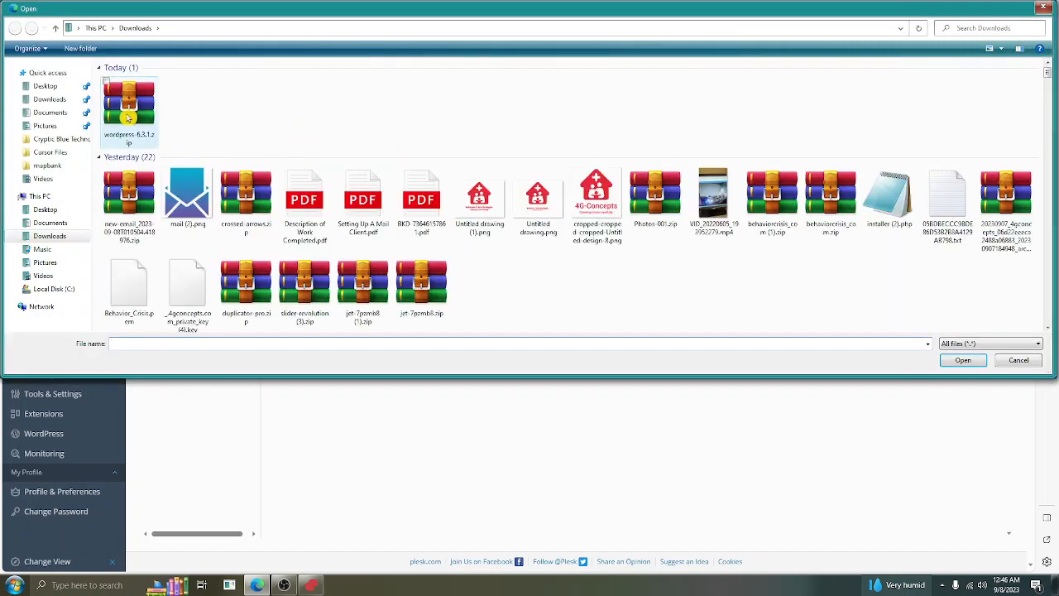
double_click(142, 123)
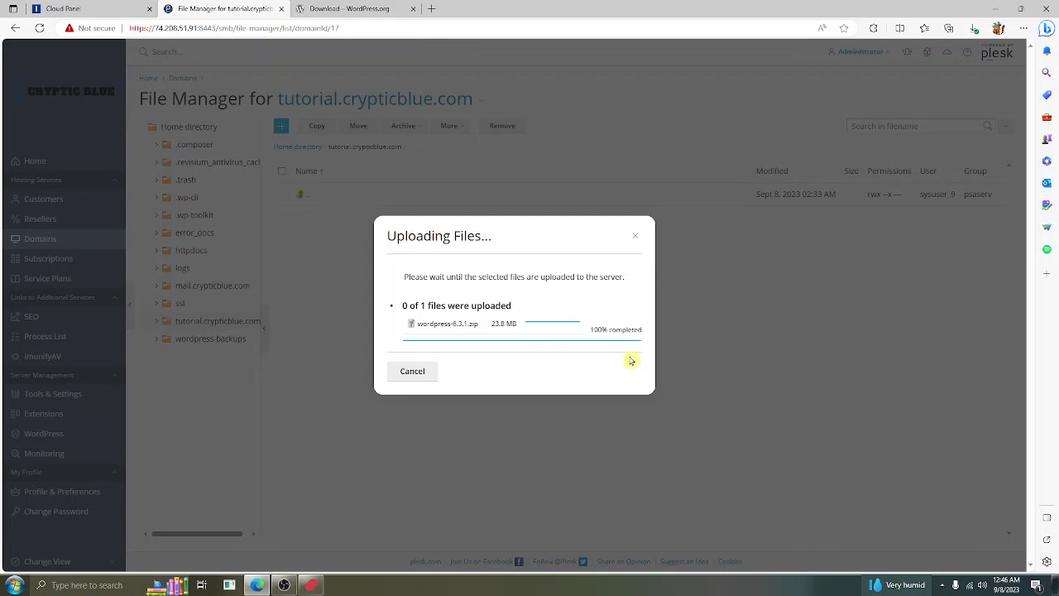
Extract wordpress-6.3.1.zip into tutorial.crypticblue.com and open the resulting wordpress folder
click(416, 374)
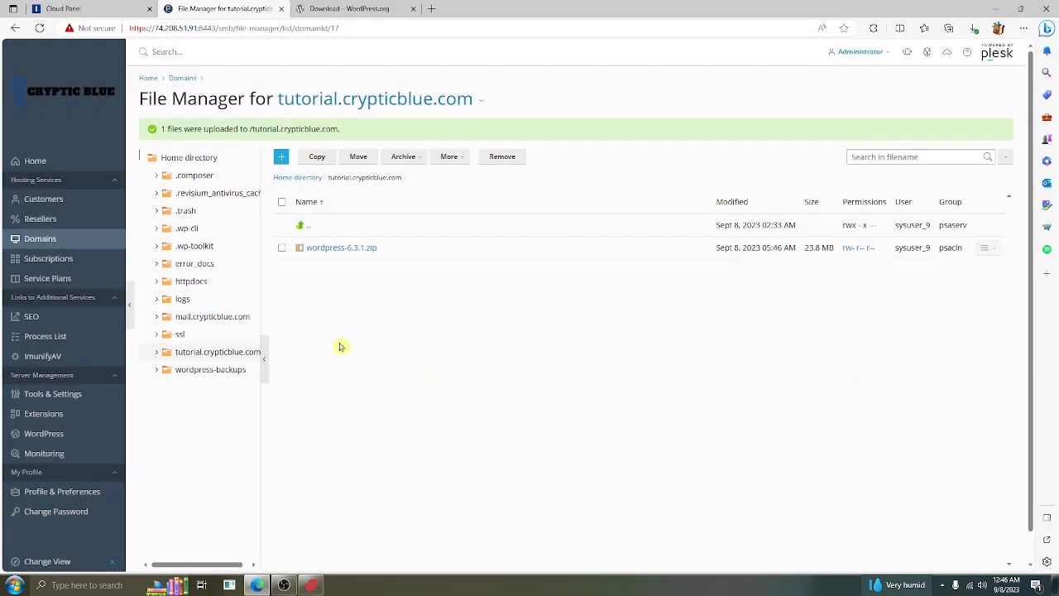
right_click(417, 258)
right_click(413, 254)
click(416, 261)
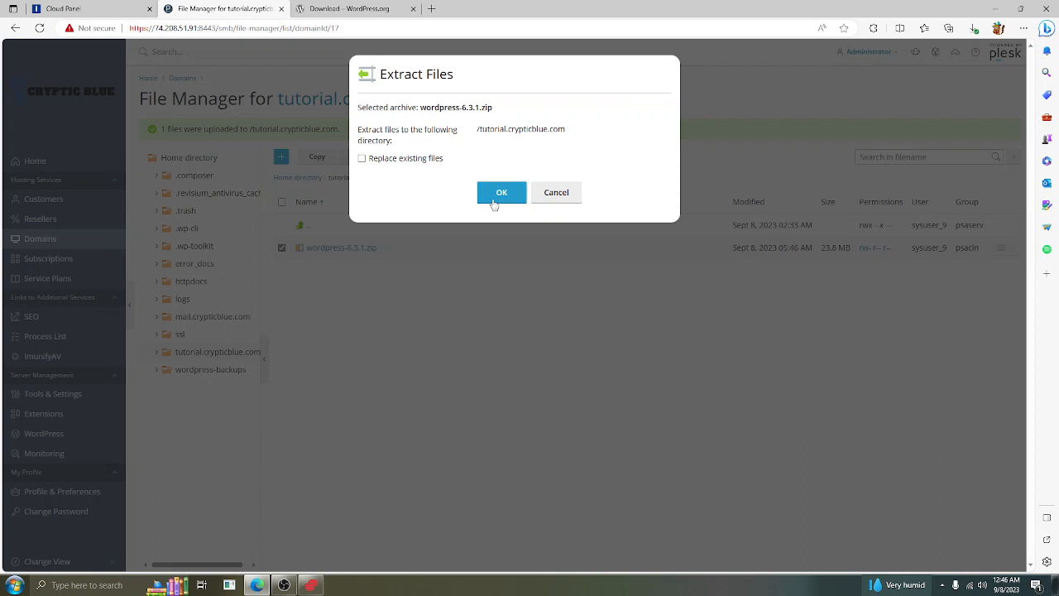
click(500, 193)
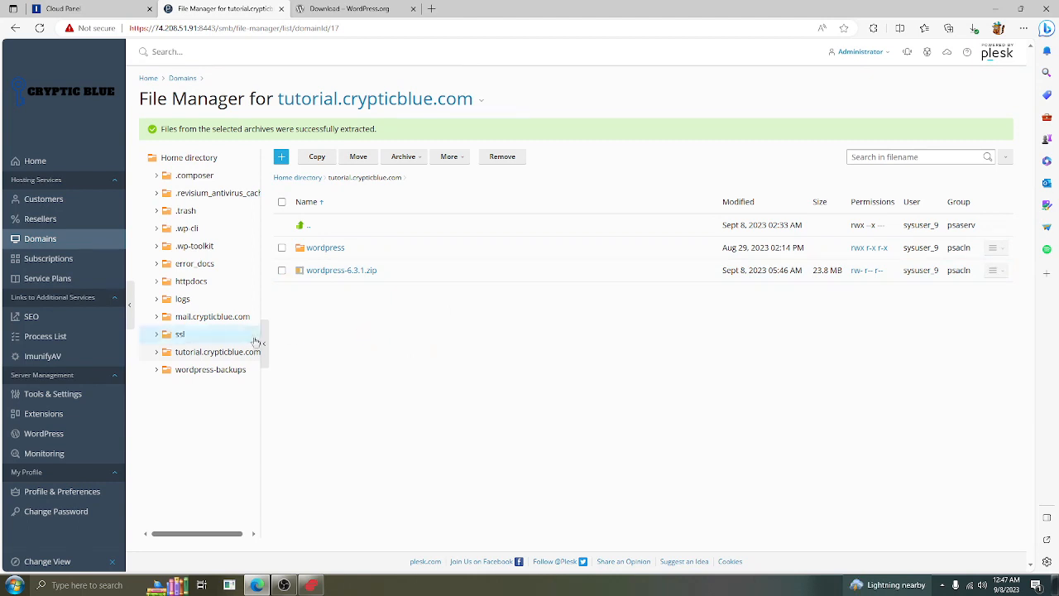
click(328, 252)
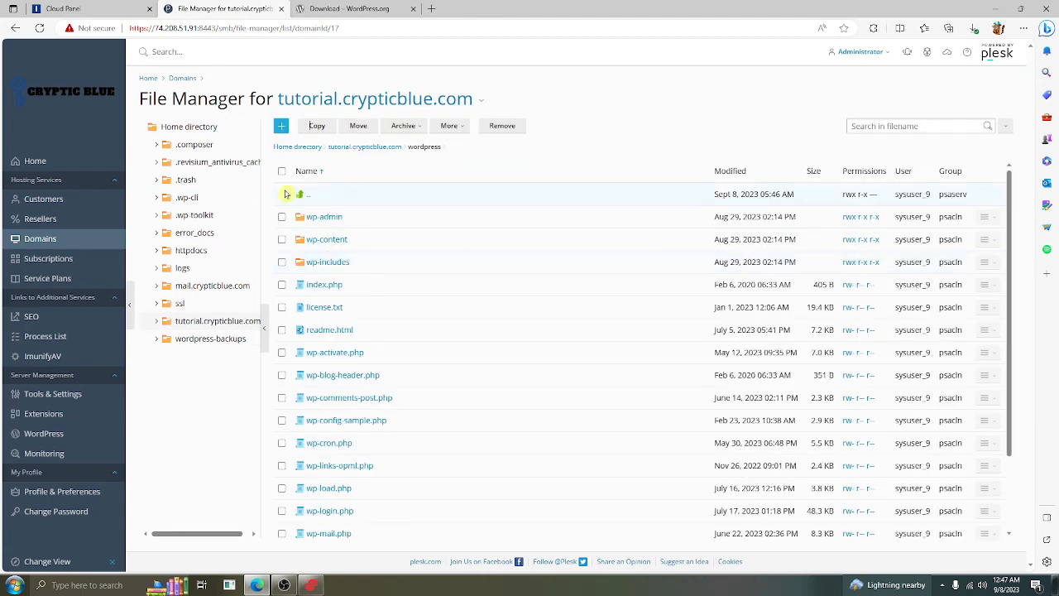
Move all files in the wordpress folder into tutorial.crypticblue.com
click(282, 172)
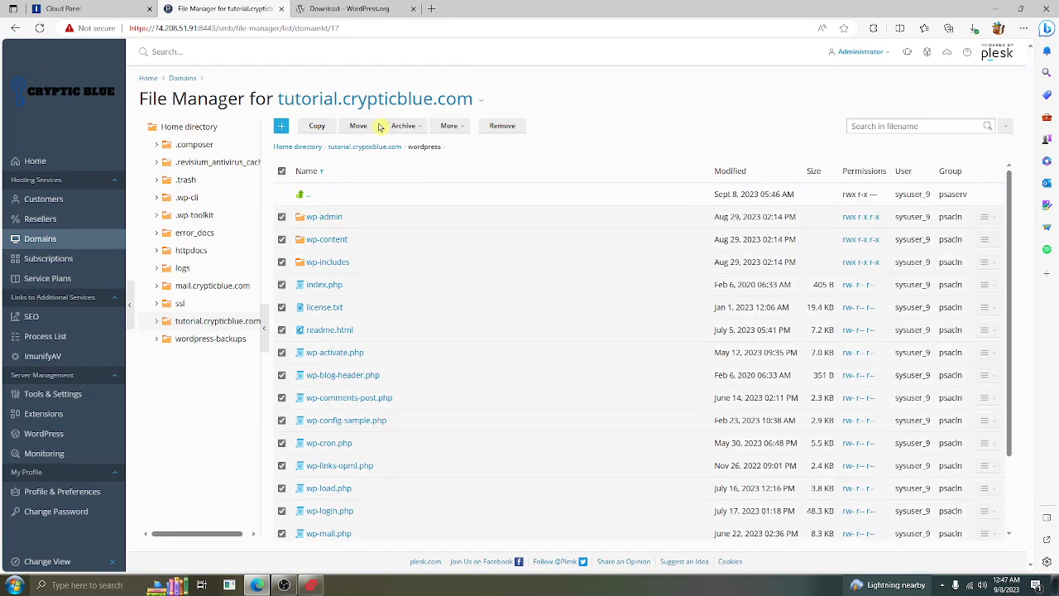
click(358, 126)
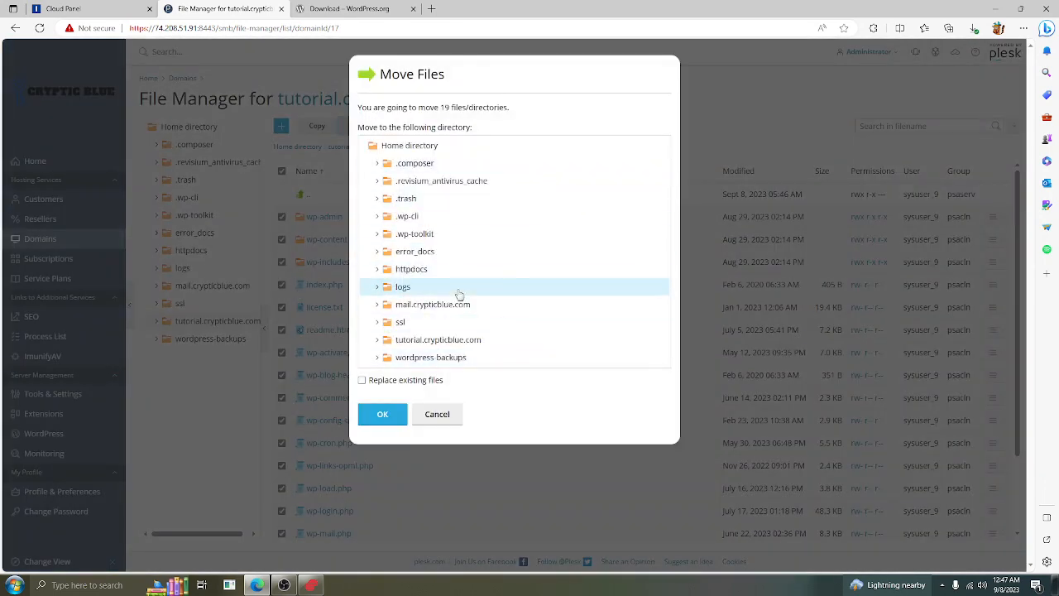
click(449, 338)
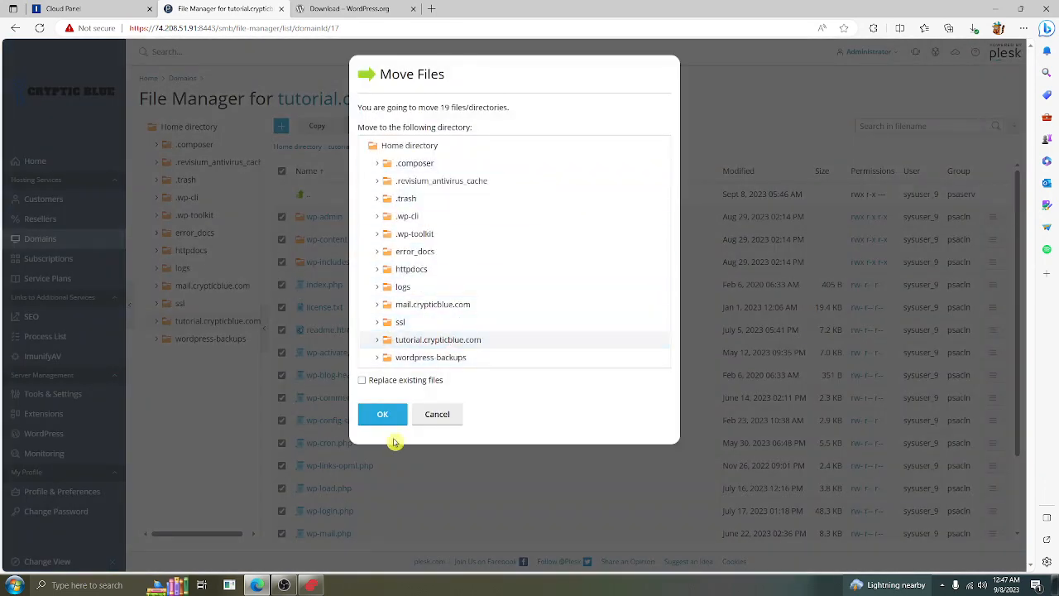
click(383, 414)
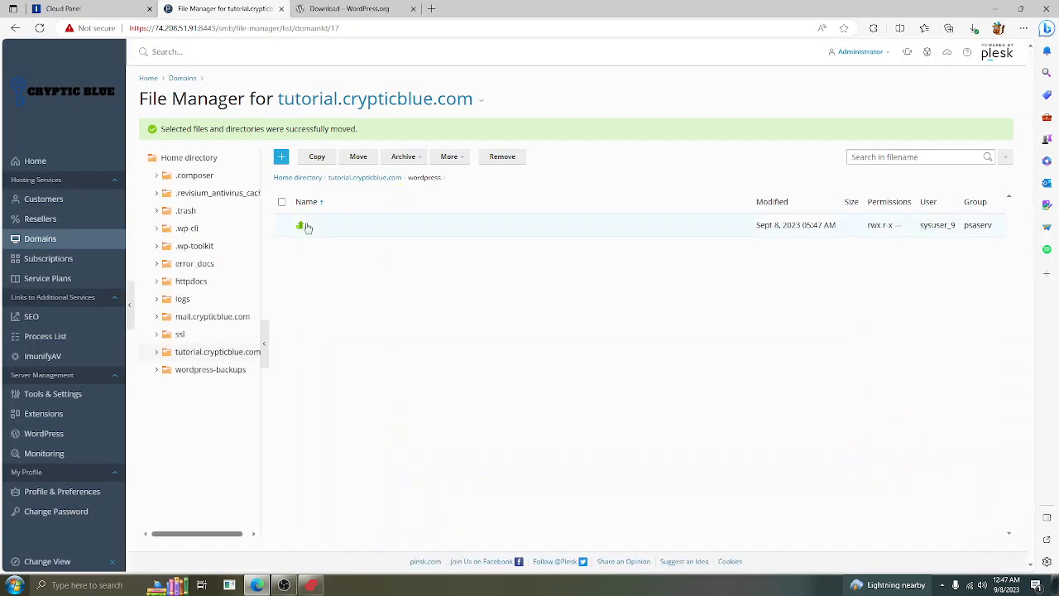
Remove the empty wordpress folder and the wordpress-6.3.1.zip archive to the Recycle Bin
click(302, 226)
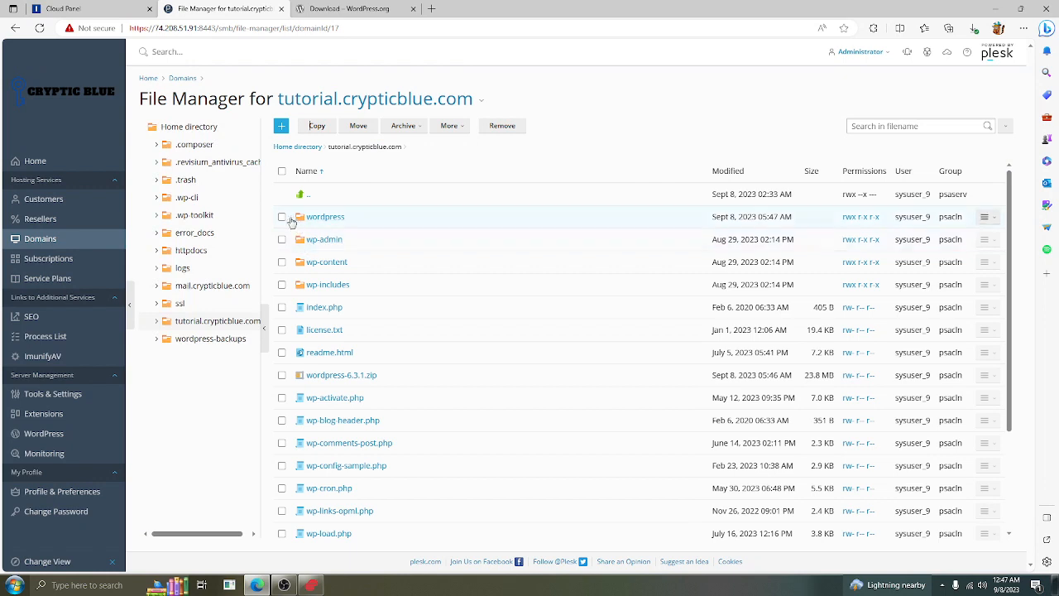
click(283, 218)
scroll(455, 283, down, 3)
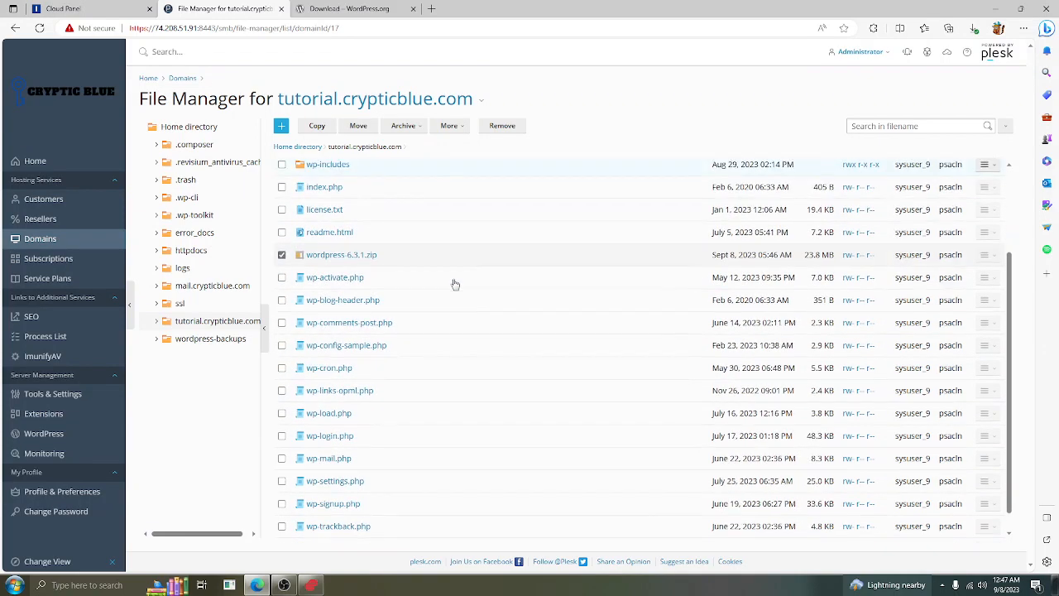
scroll(455, 284, up, 3)
click(500, 126)
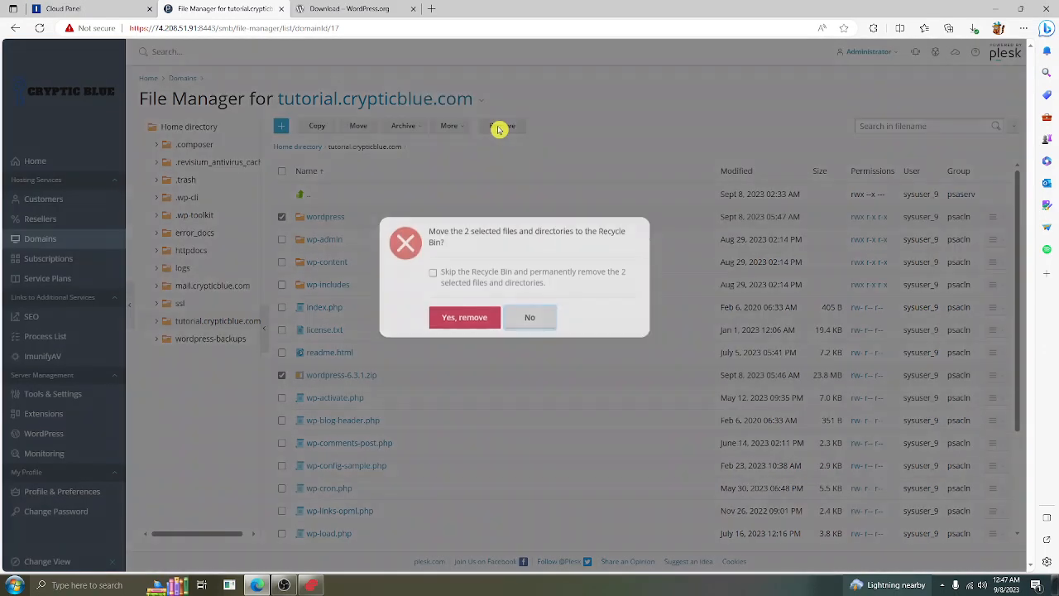
click(465, 345)
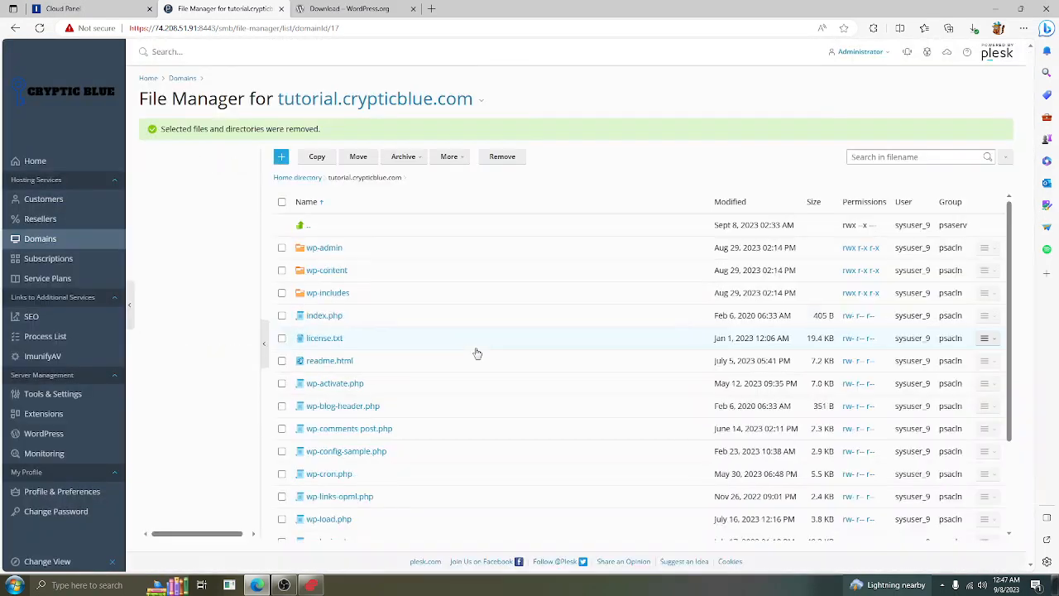
scroll(477, 353, down, 3)
scroll(475, 353, up, 3)
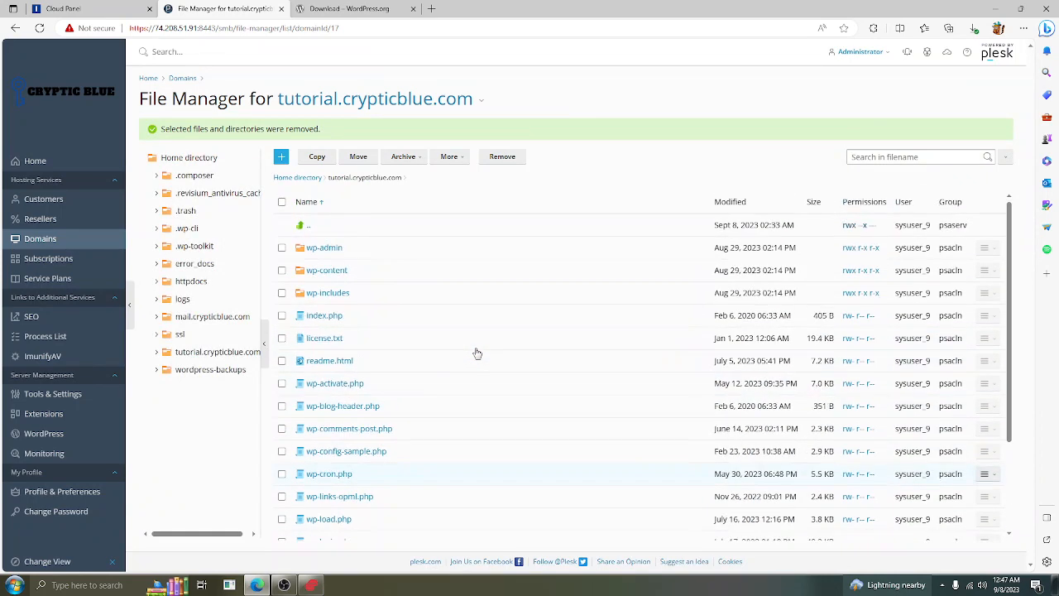
click(431, 8)
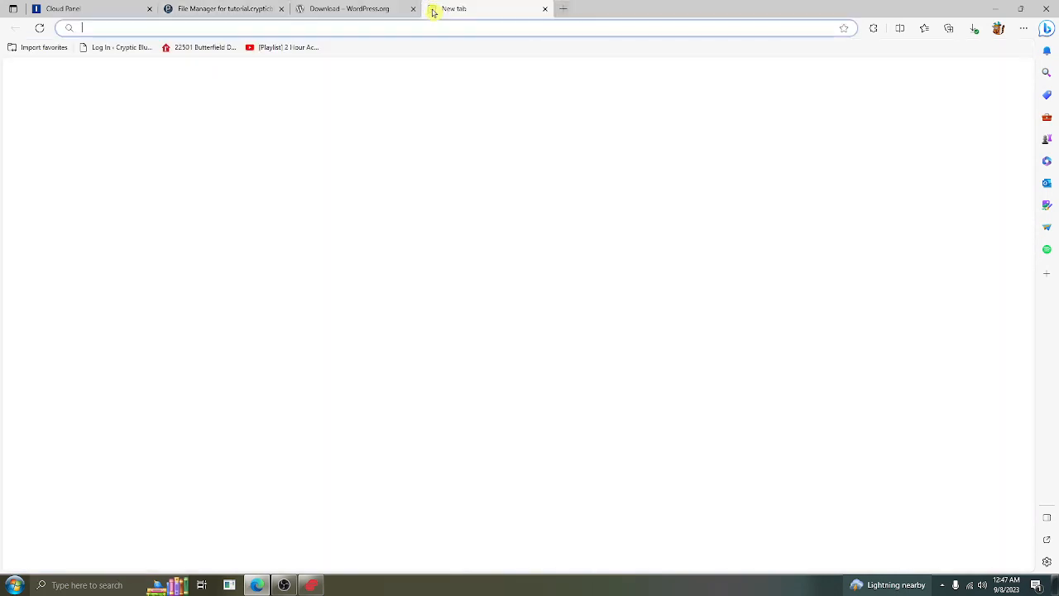
Load tutorial.crypticblue.com, continue in English (United States), and proceed to the database details form
text(tutorial.crypticblue.com)
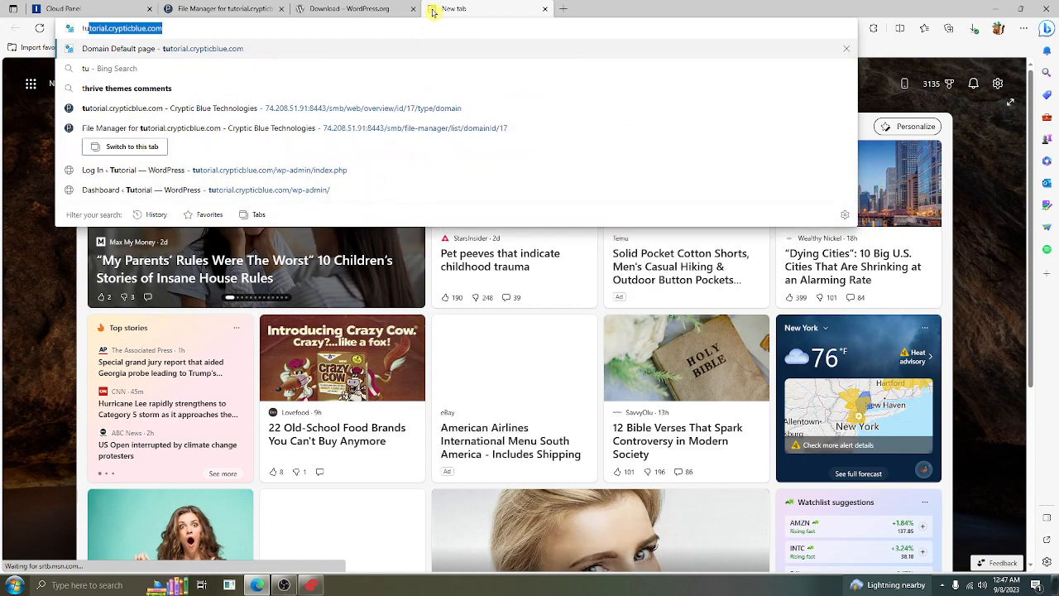
key(Return)
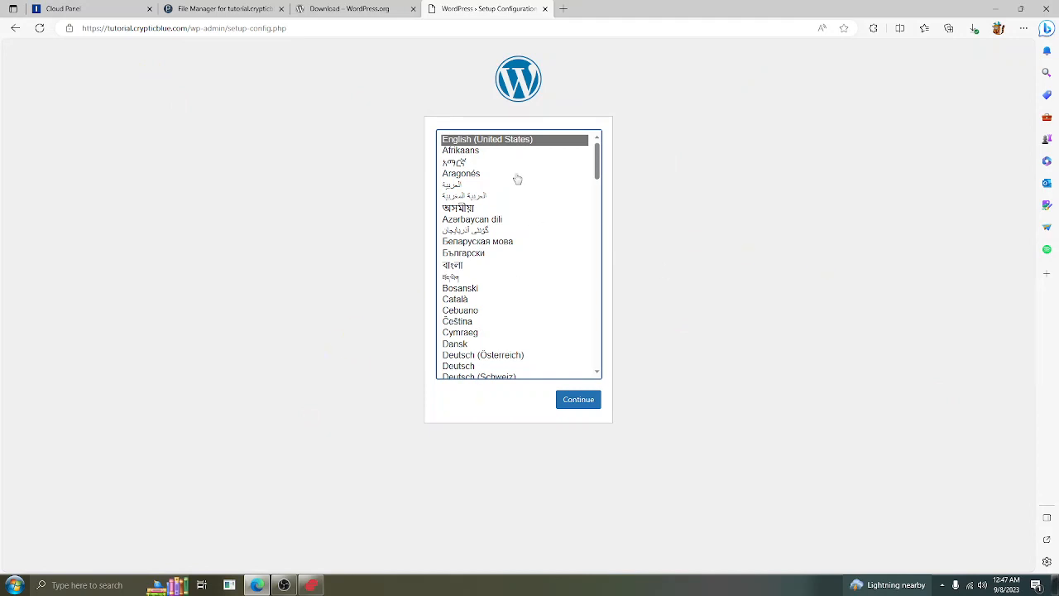
scroll(529, 273, down, 5)
scroll(529, 331, up, 3)
scroll(530, 331, up, 3)
click(594, 402)
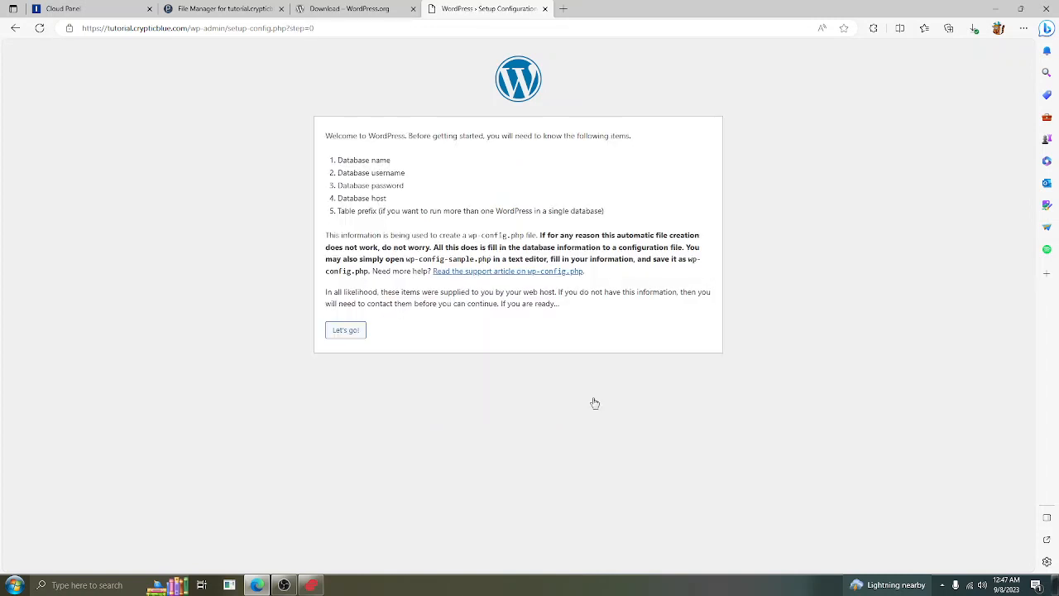
drag(340, 159, 624, 215)
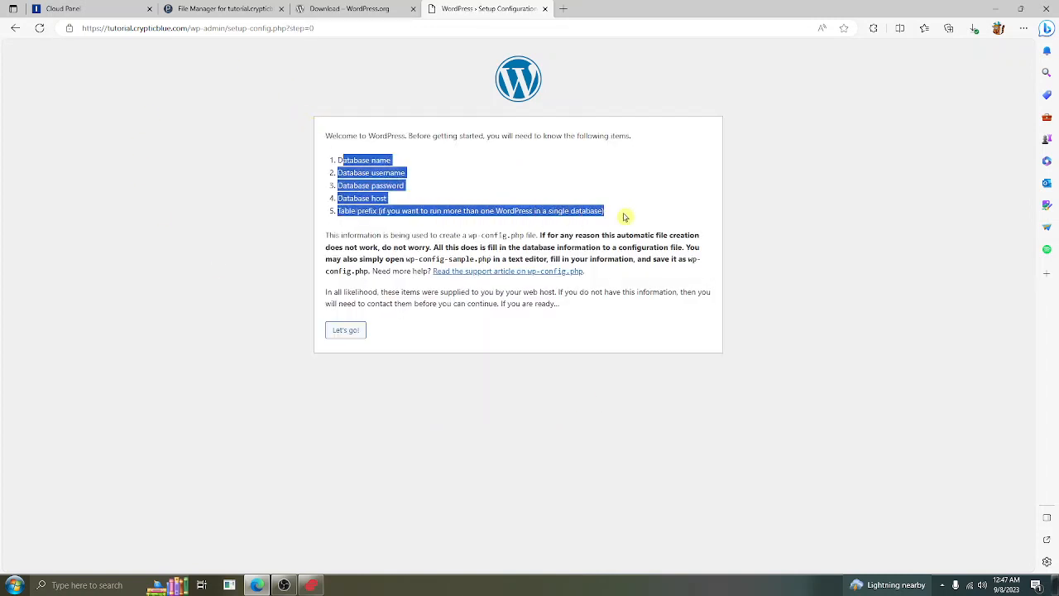
click(369, 172)
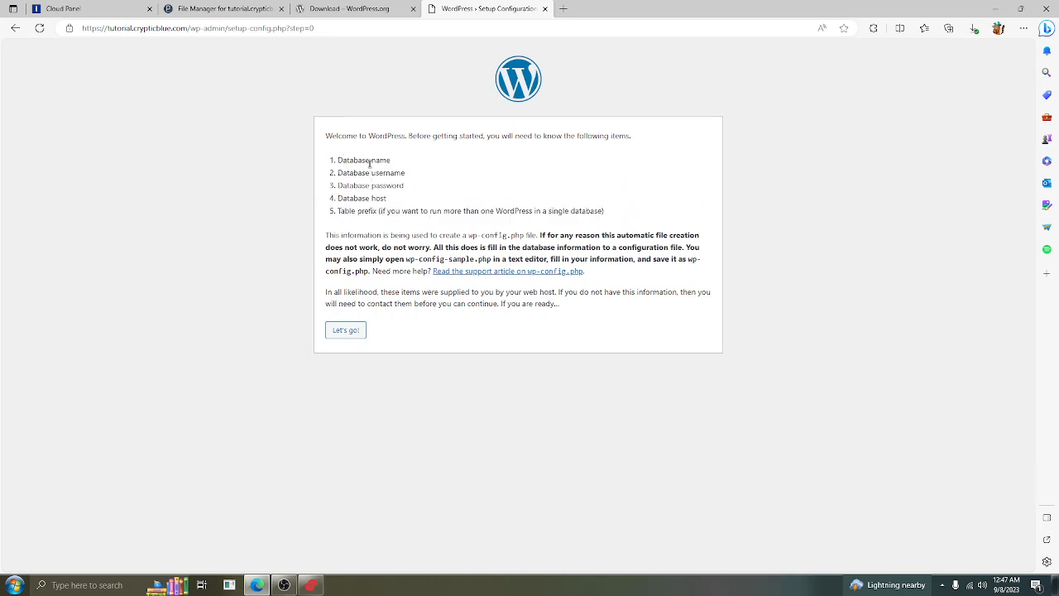
click(346, 330)
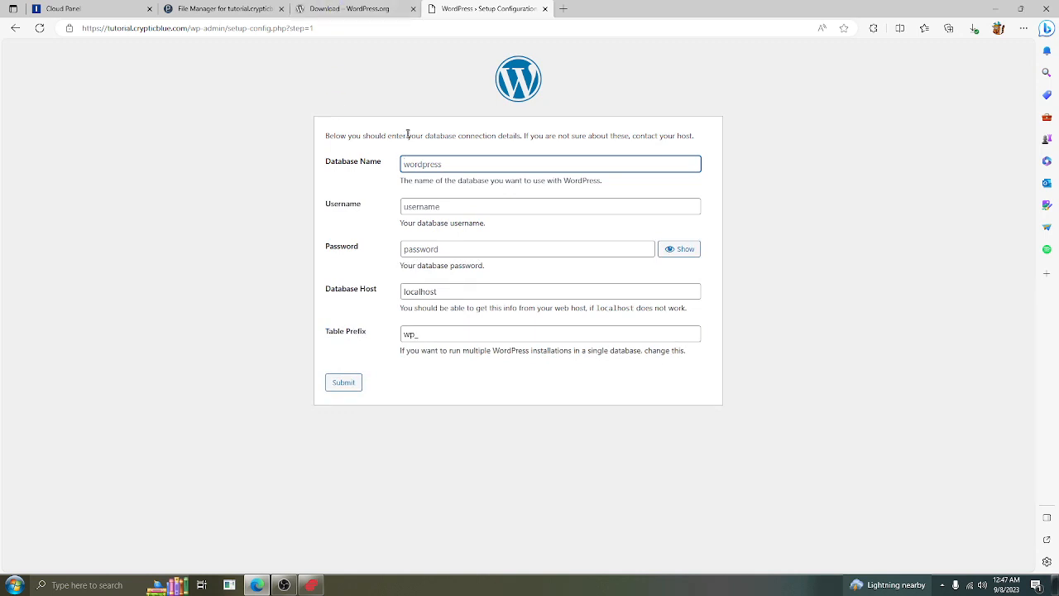
Enter database tutorialvideo, user tutorial and its password, keeping host localhost and prefix wp_
text(tutorial)
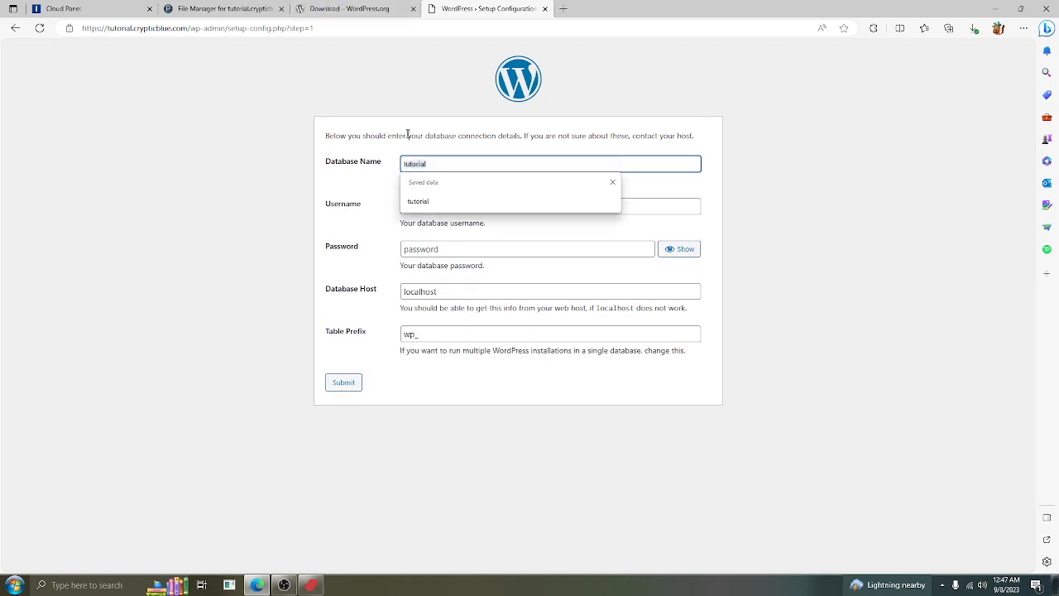
text(video)
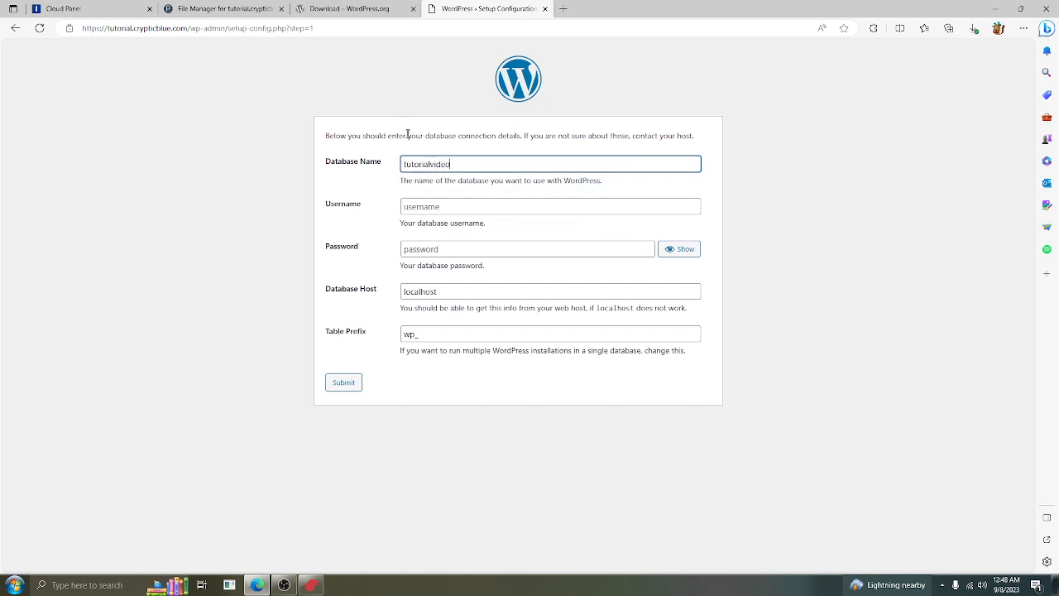
key(Tab)
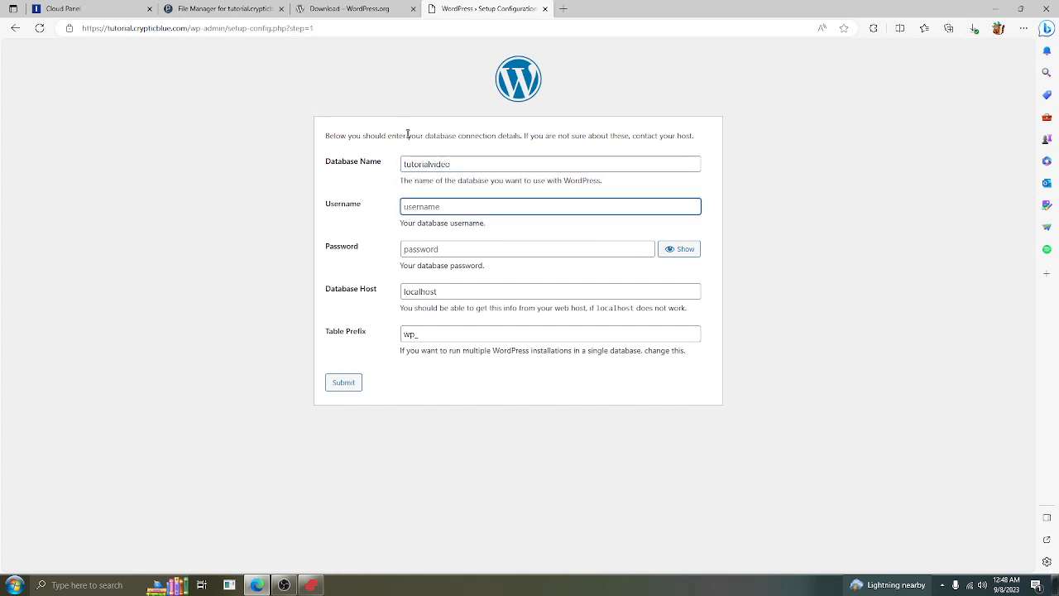
text(tutorial)
key(Tab)
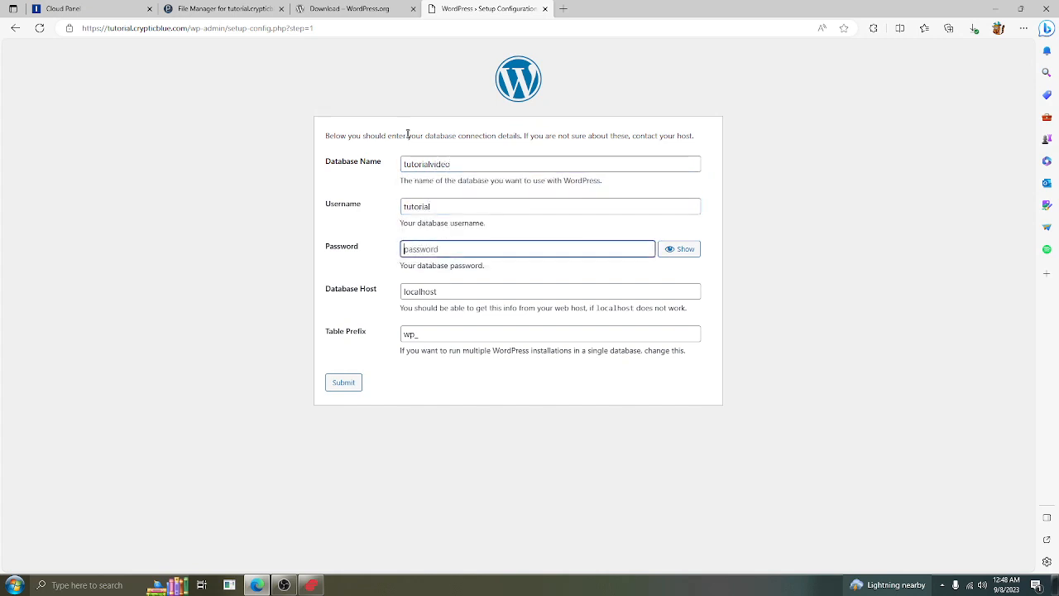
text(tu)
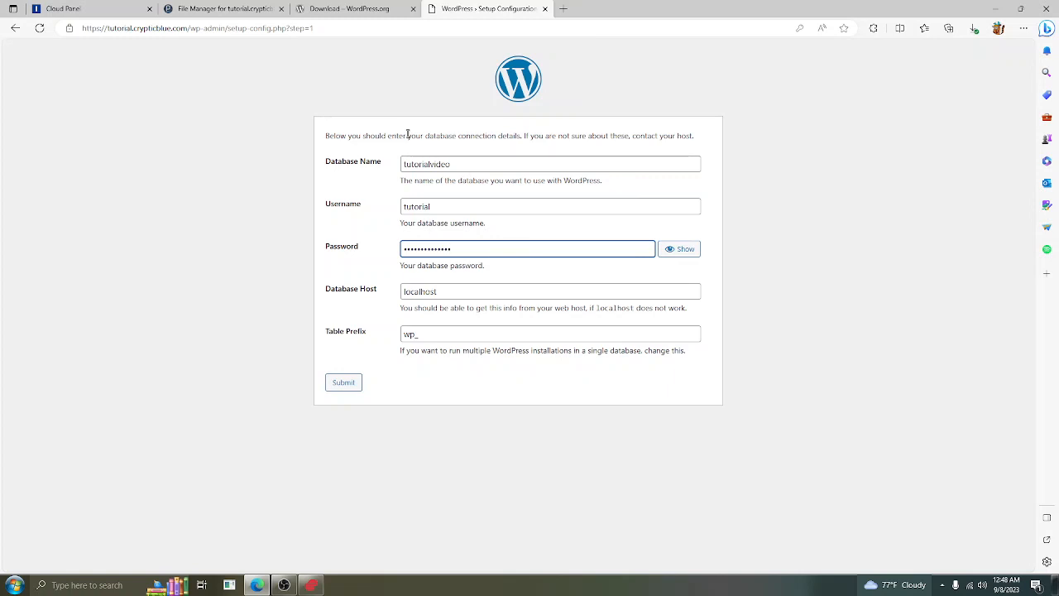
click(495, 298)
double_click(476, 298)
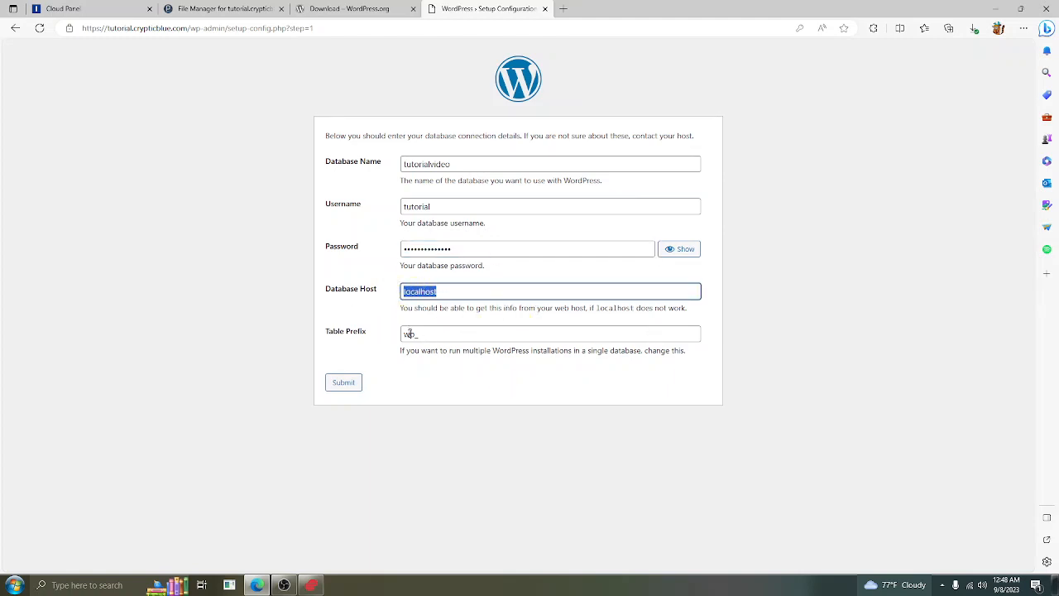
drag(409, 333, 417, 334)
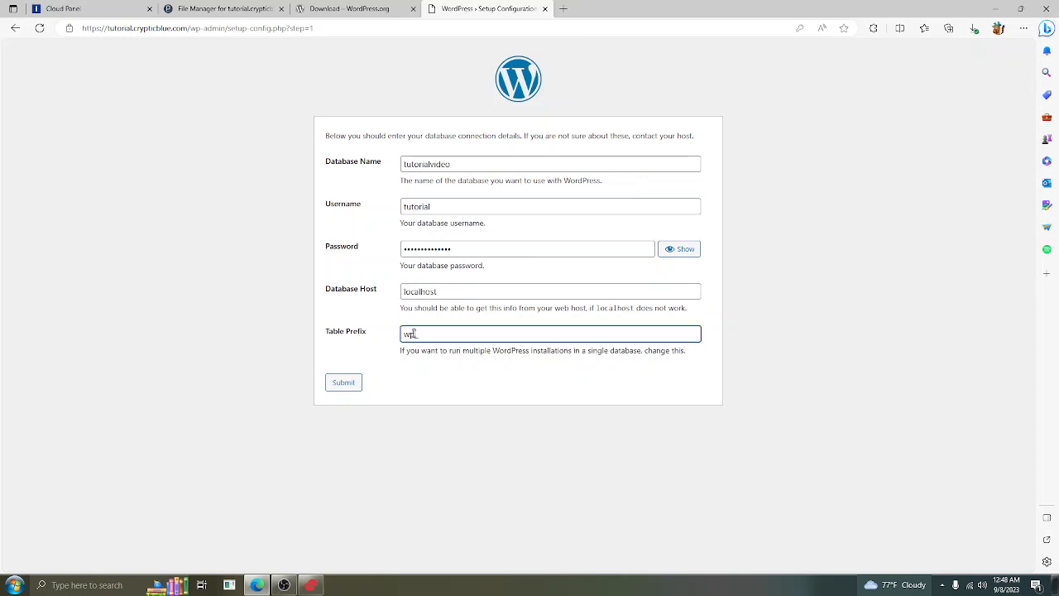
double_click(409, 333)
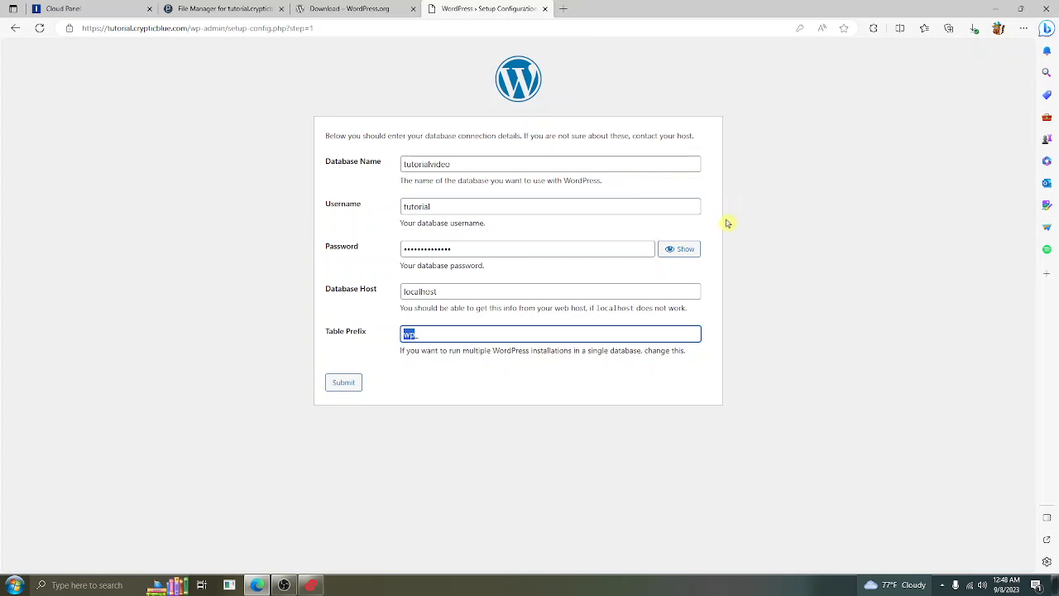
click(784, 292)
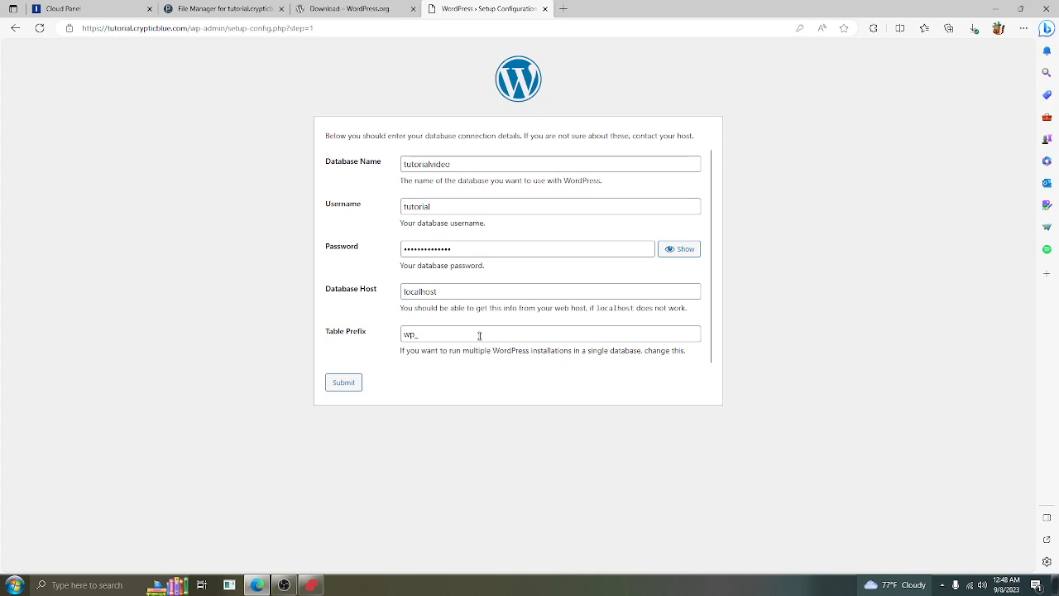
Submit the connection details, decline saving the password, and run the installation
click(347, 382)
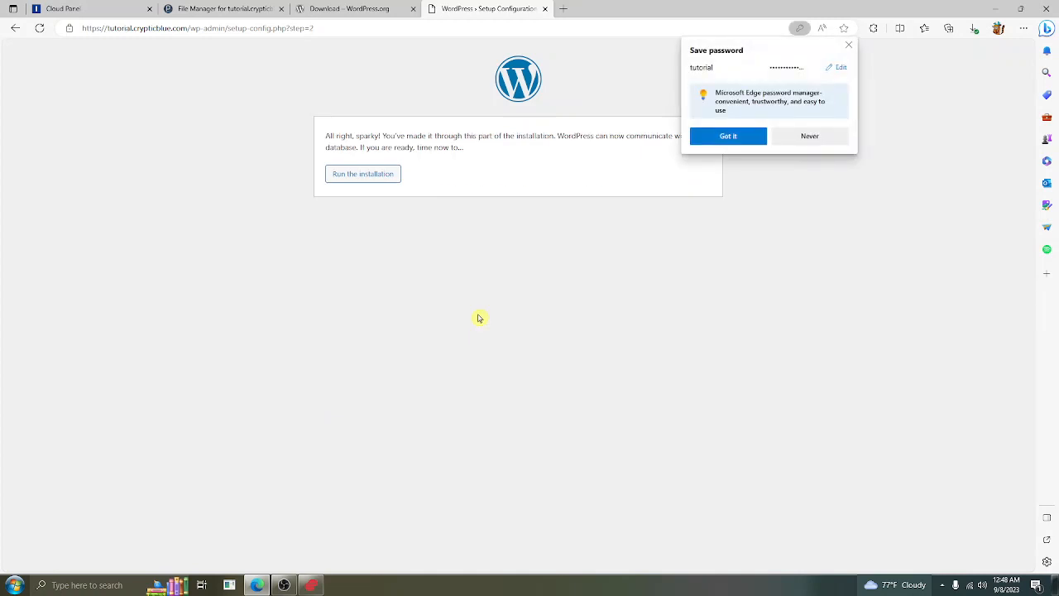
click(836, 137)
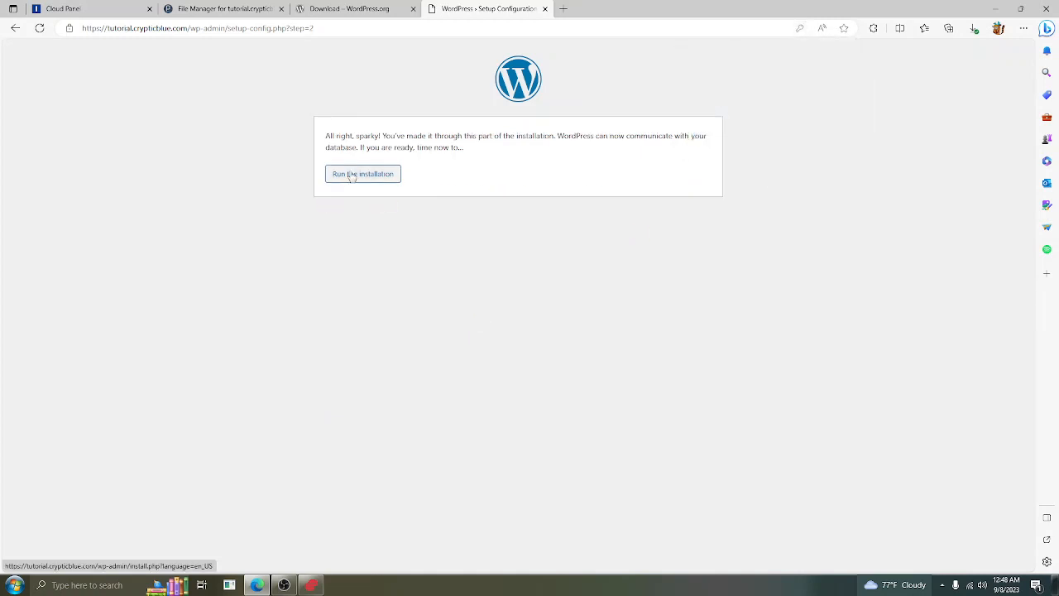
click(352, 175)
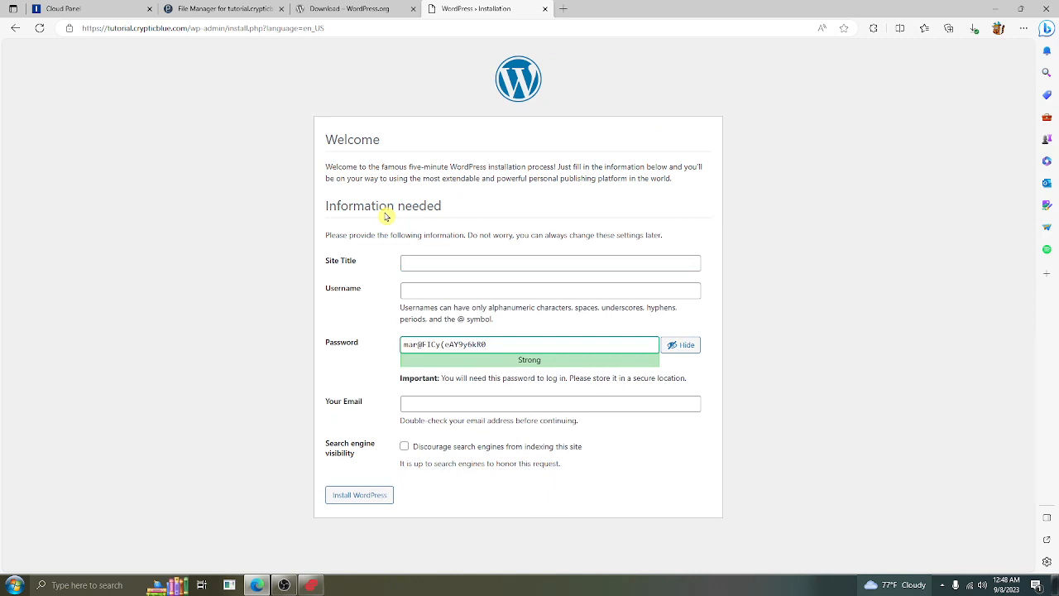
Enter the site title 'Tutorial Site' and the new admin username
click(429, 257)
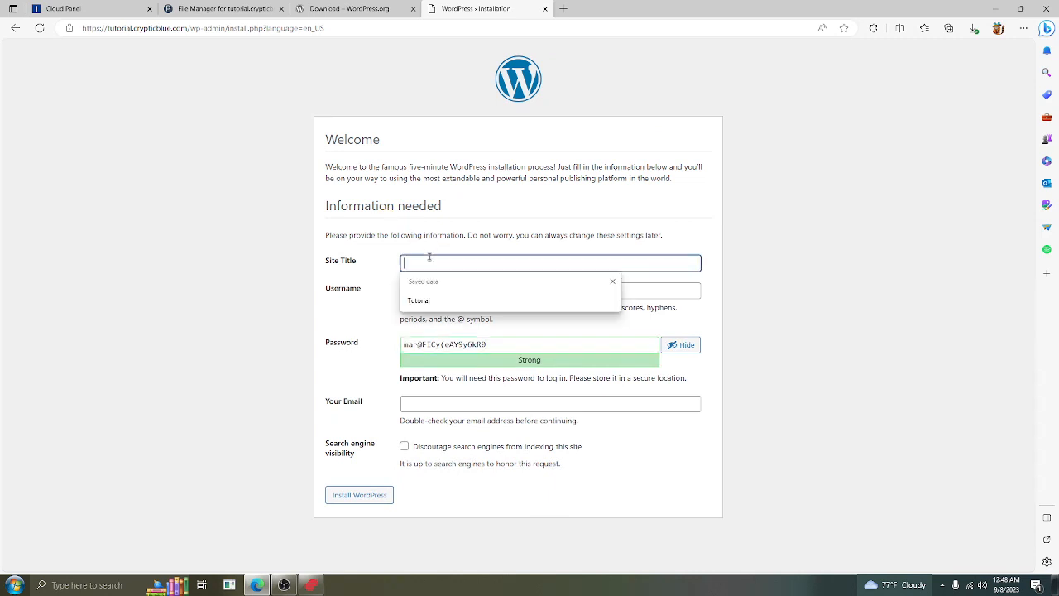
text(Tutorial)
text( V)
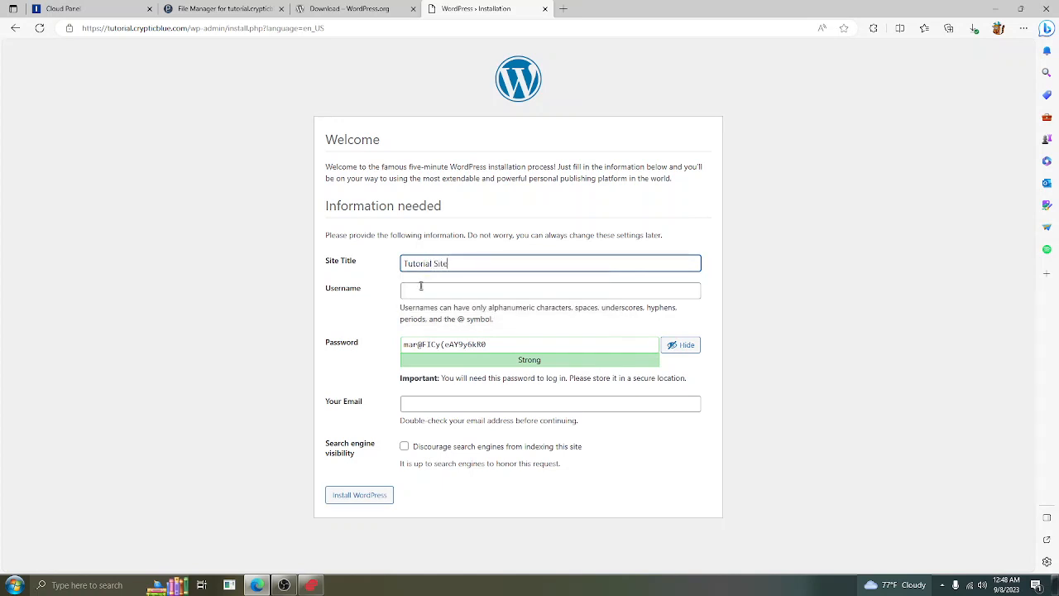
click(420, 287)
click(808, 295)
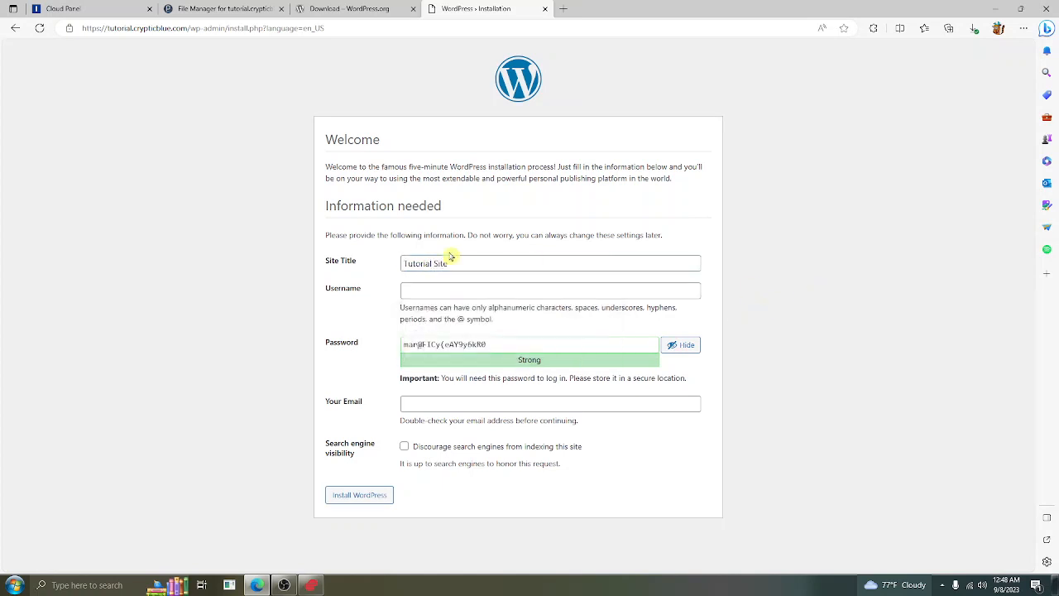
click(439, 293)
click(717, 278)
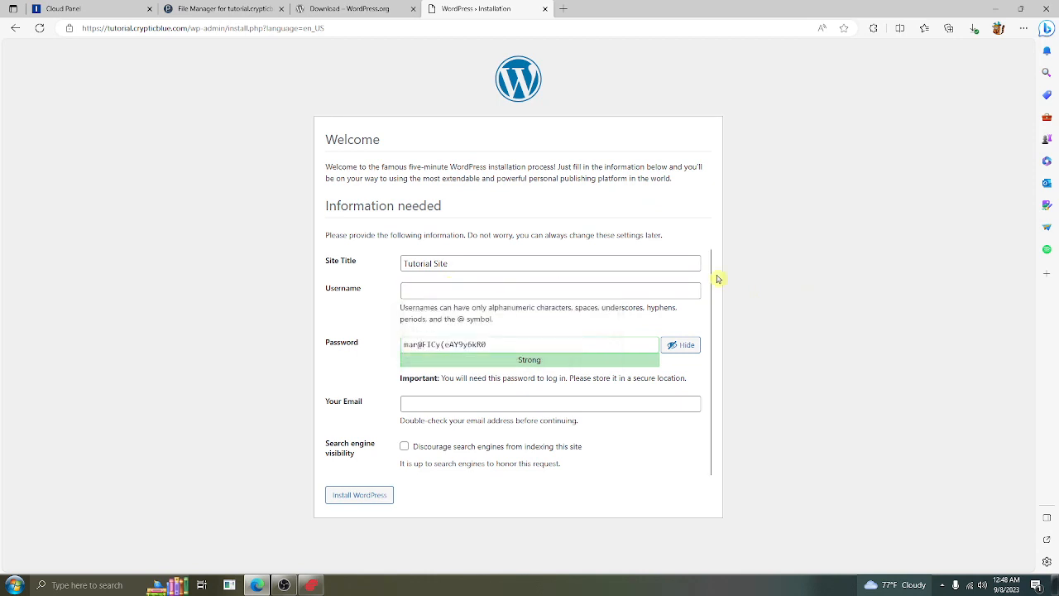
click(482, 289)
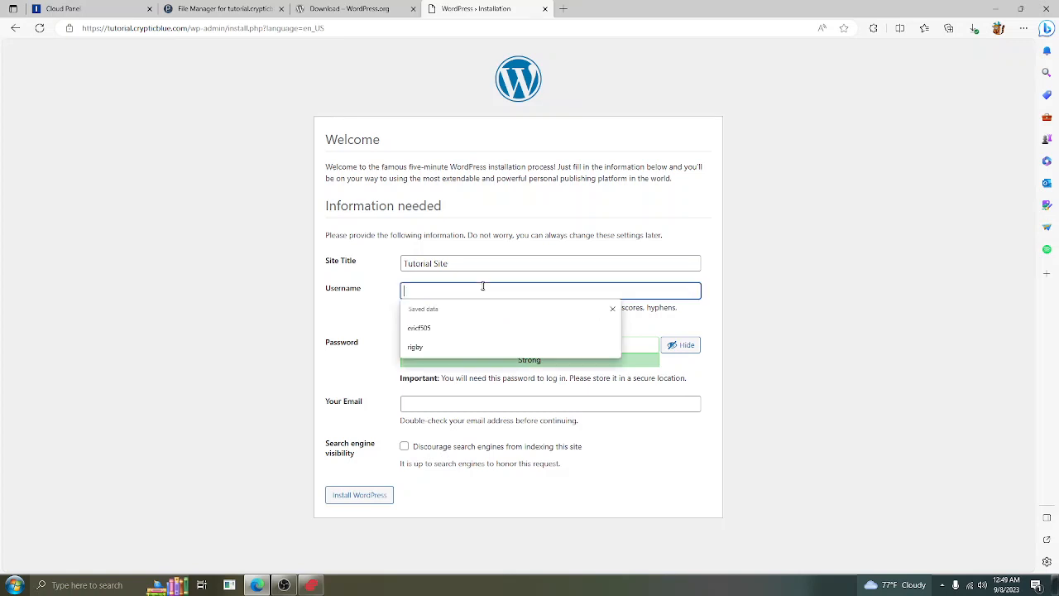
text(Rigby)
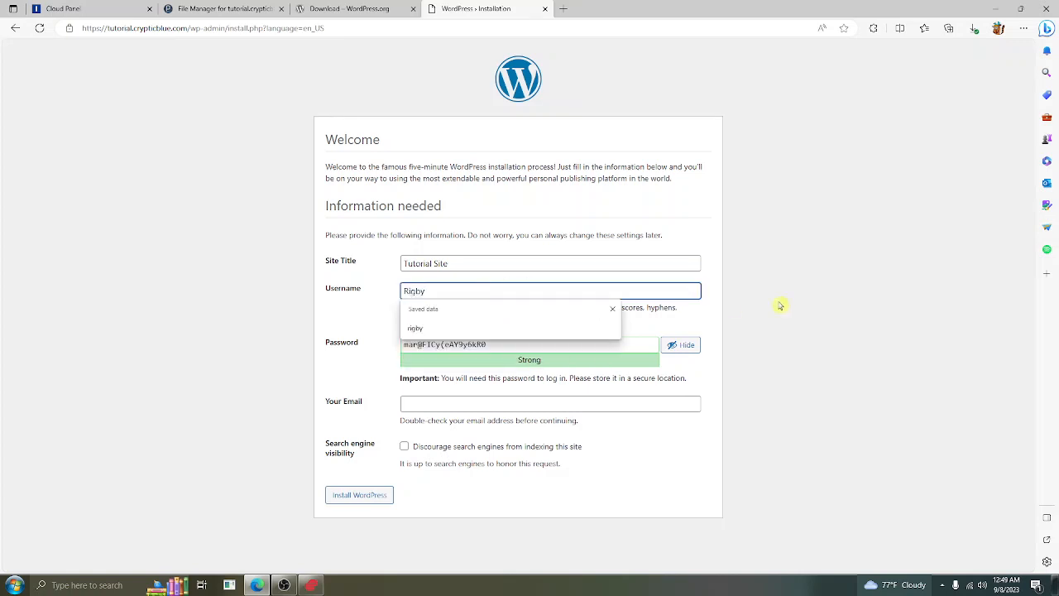
click(780, 306)
Replace the generated password with a custom one, enter the admin e-mail, and install WordPress
click(682, 344)
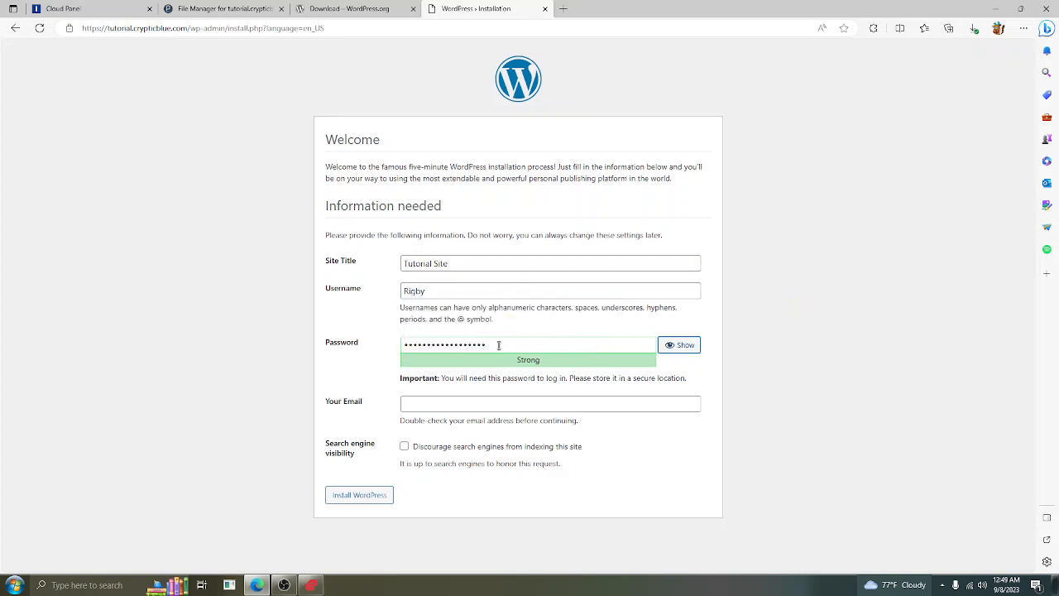
double_click(499, 344)
key(BackSpace)
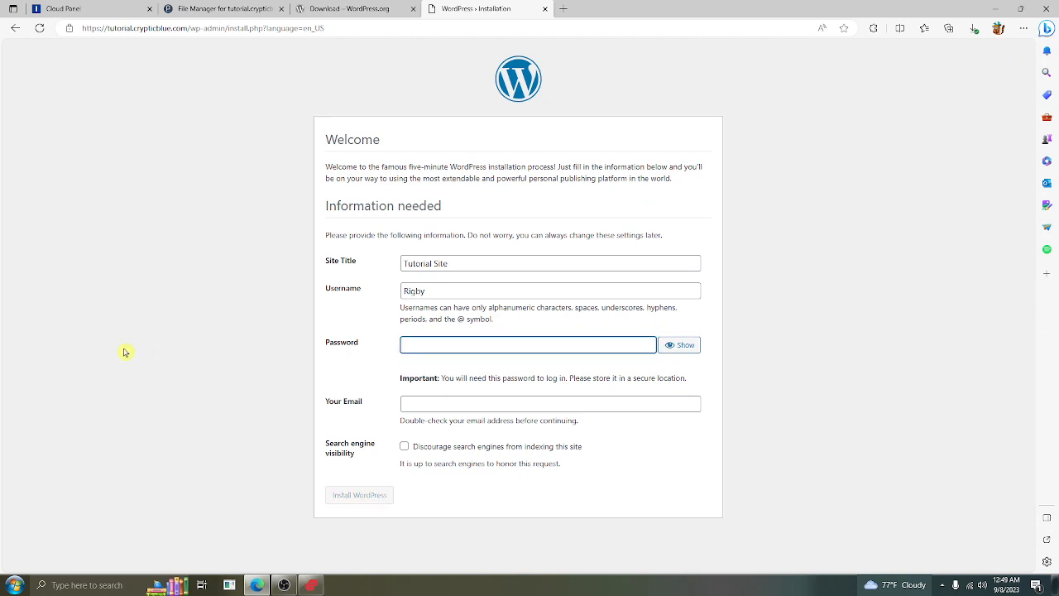
text(••)
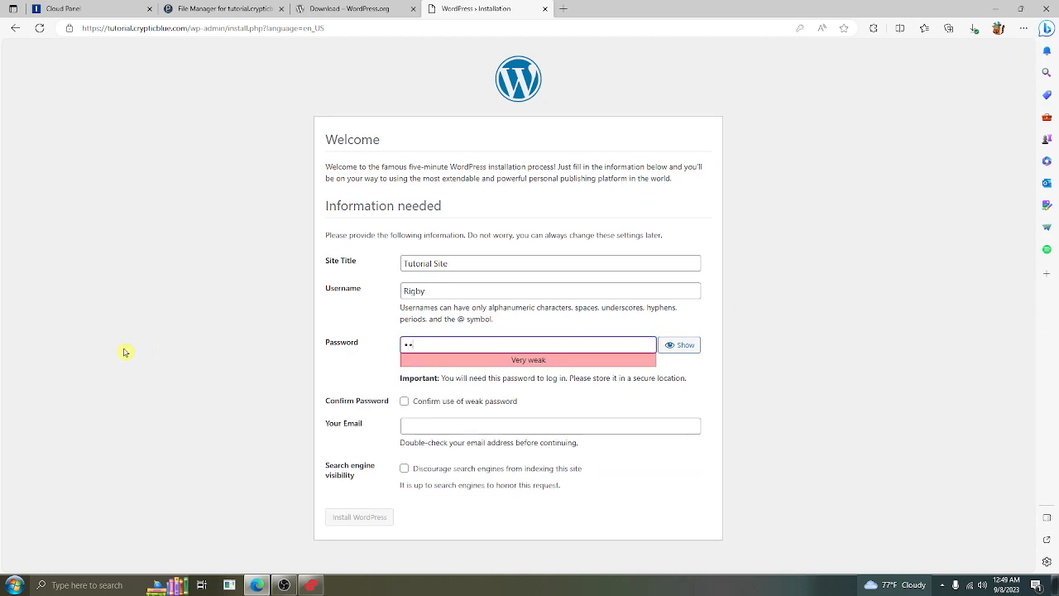
text(••••••••••••)
click(449, 410)
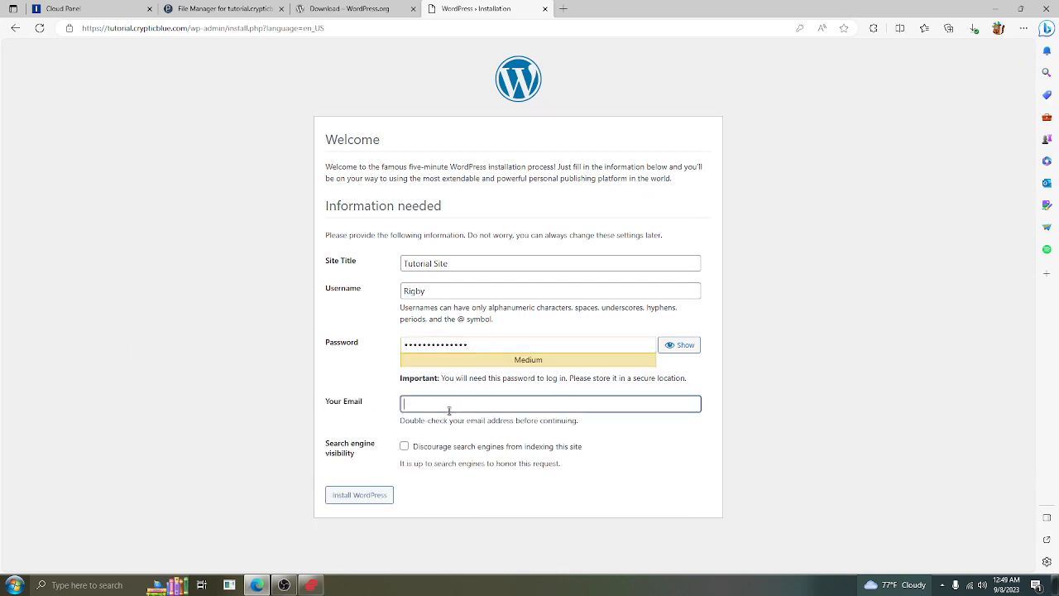
click(619, 470)
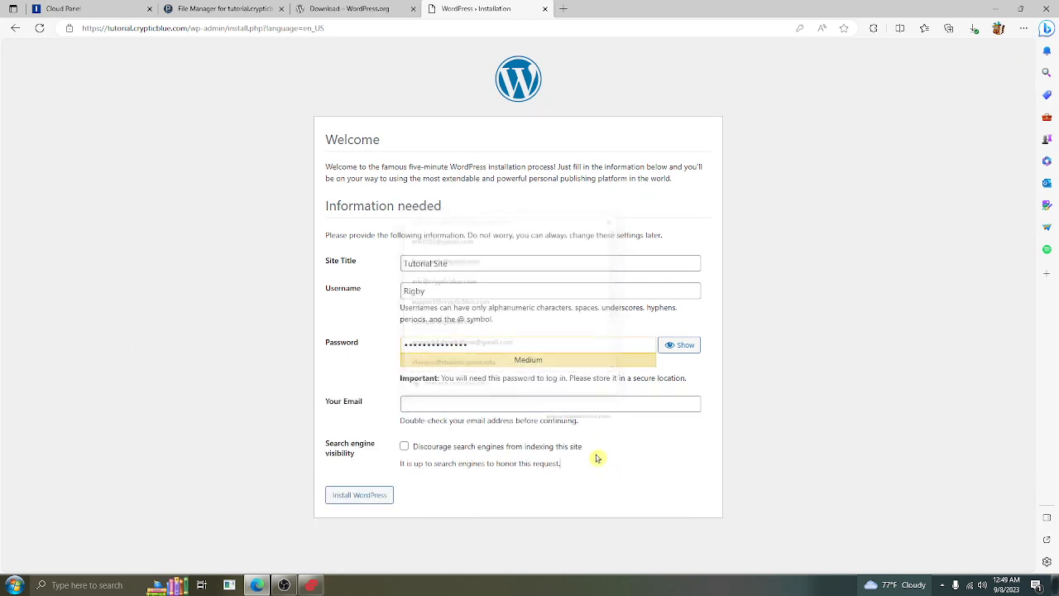
click(481, 411)
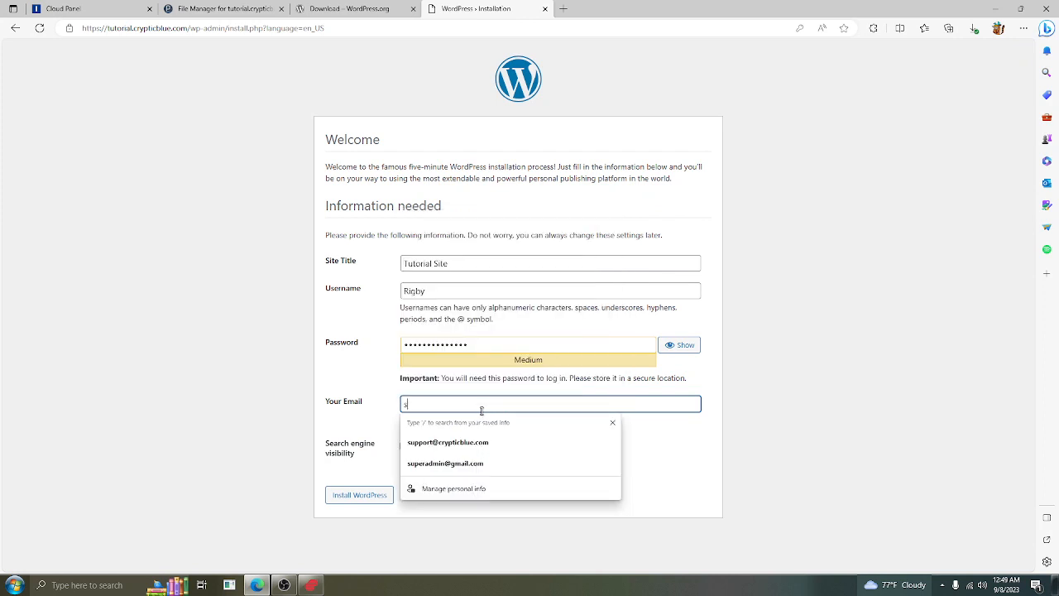
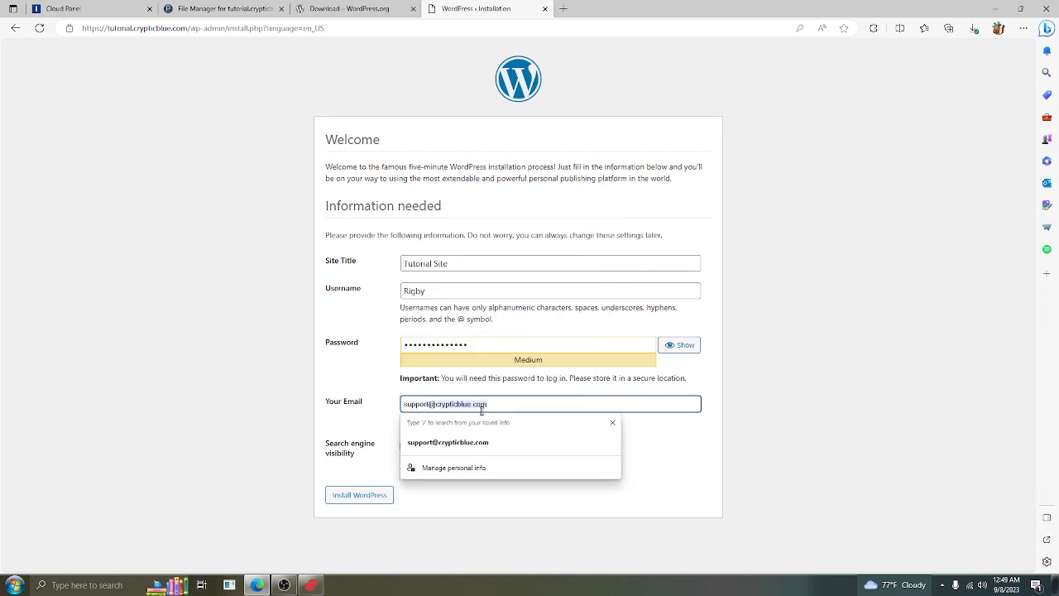
click(653, 355)
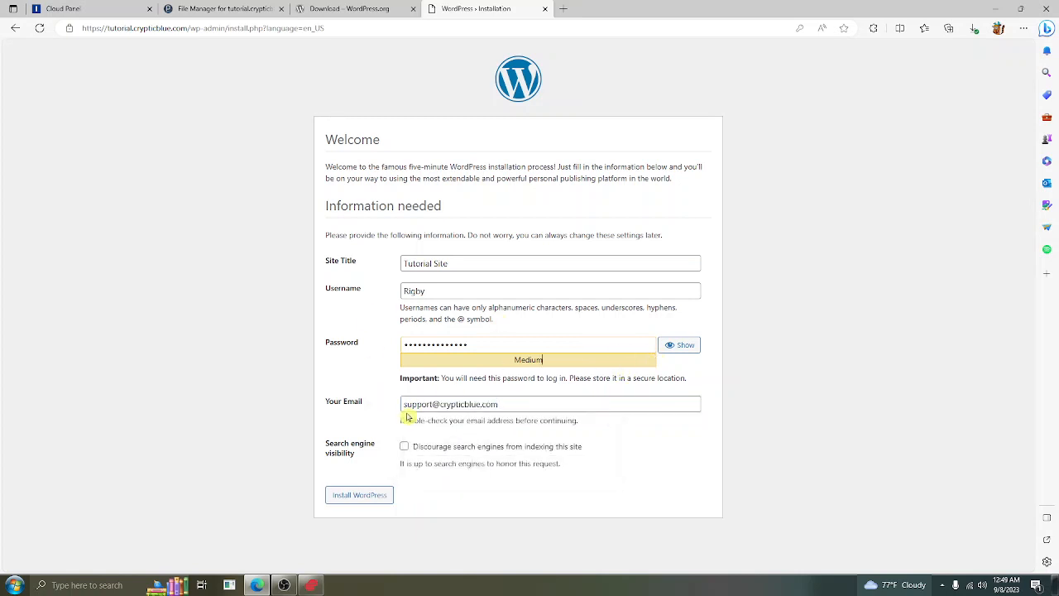
click(366, 495)
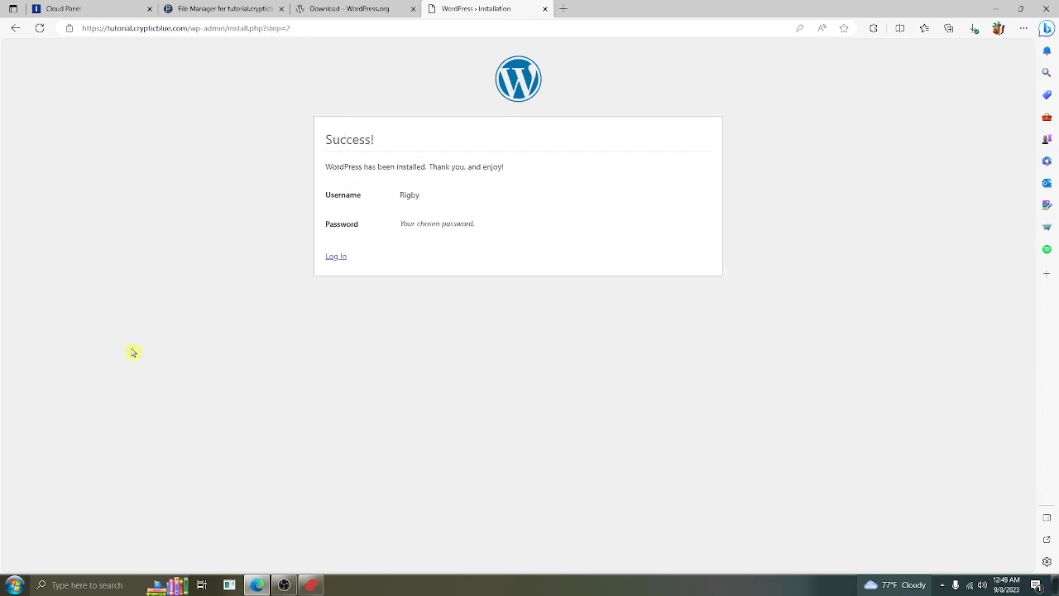
Log in with the new admin username and password to reach the WordPress Dashboard
click(338, 259)
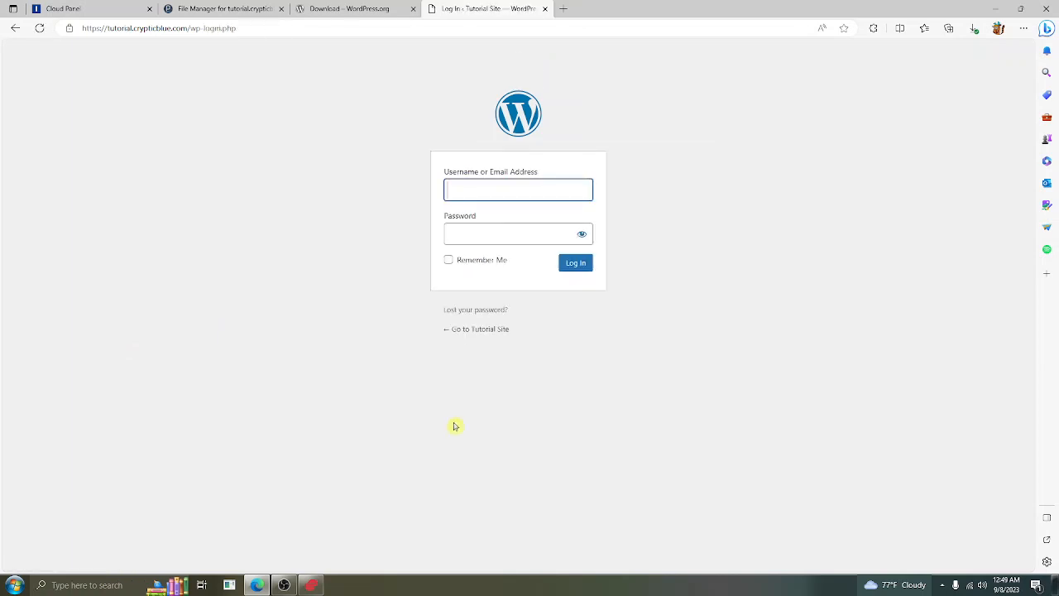
text(rigby)
key(Tab)
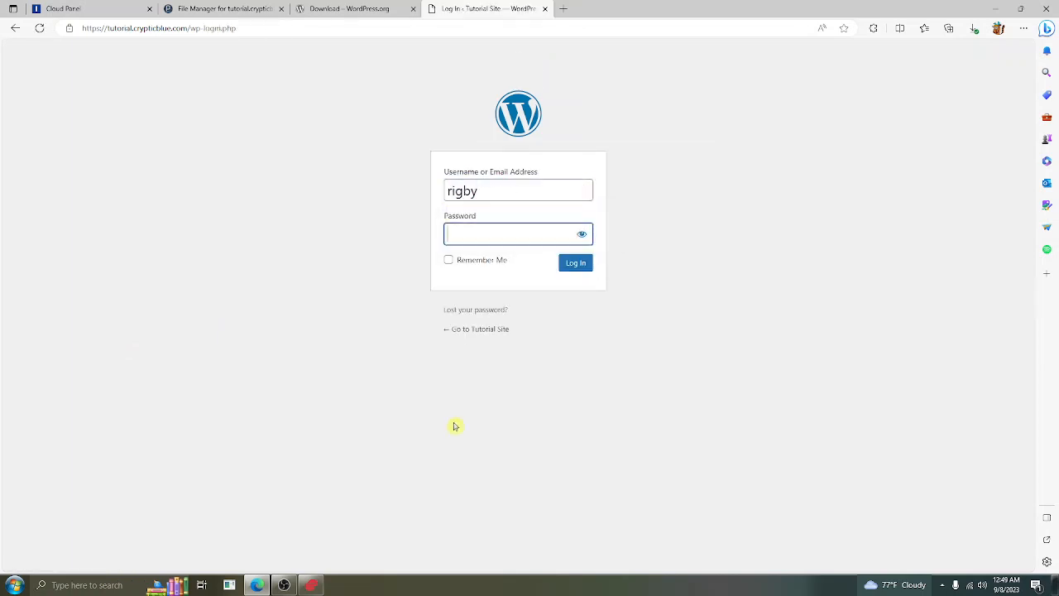
text(**************)
key(Return)
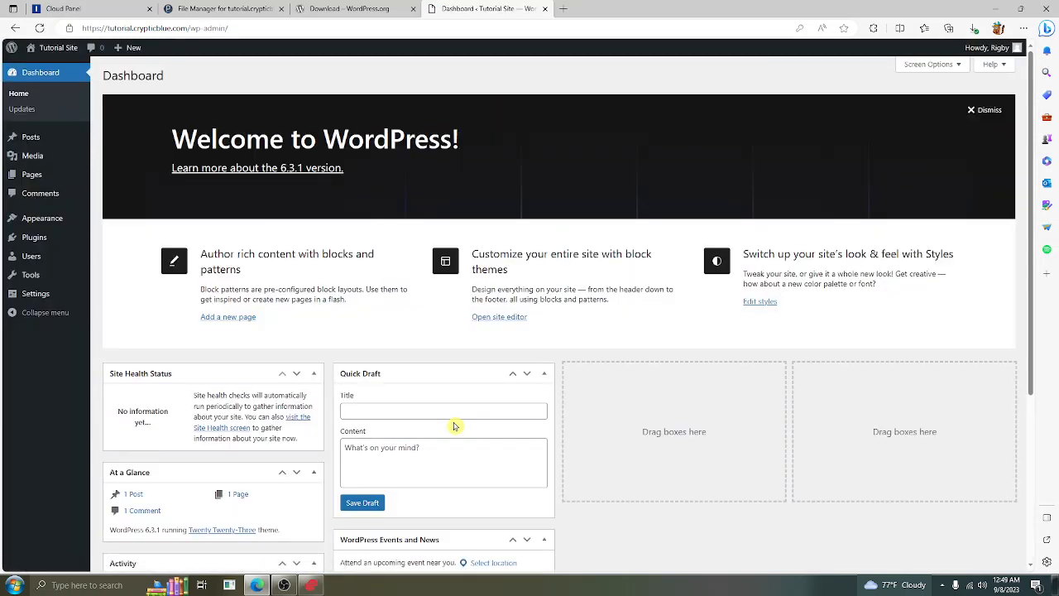
click(36, 238)
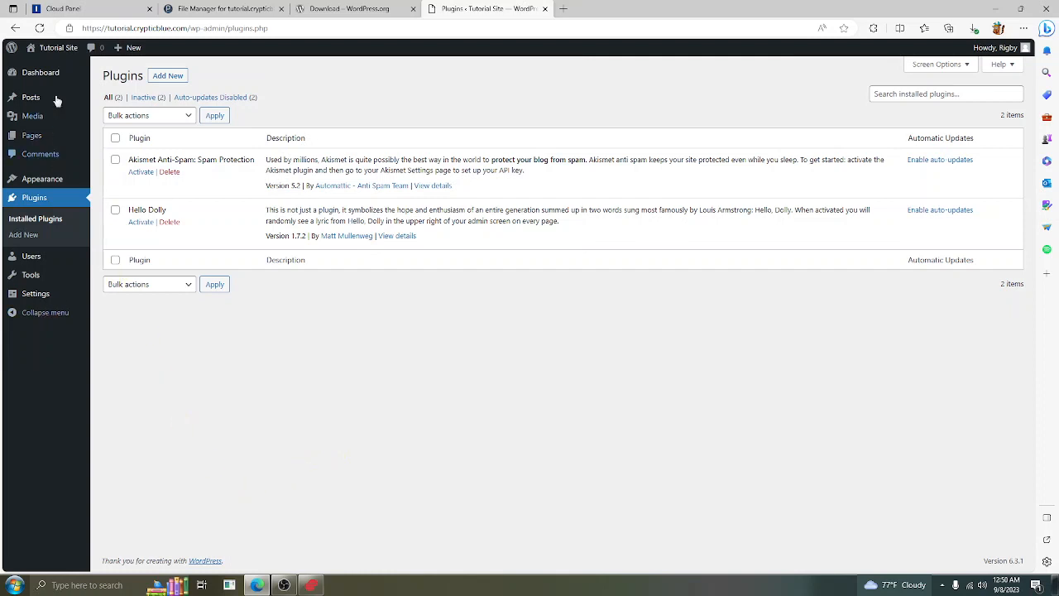
click(58, 63)
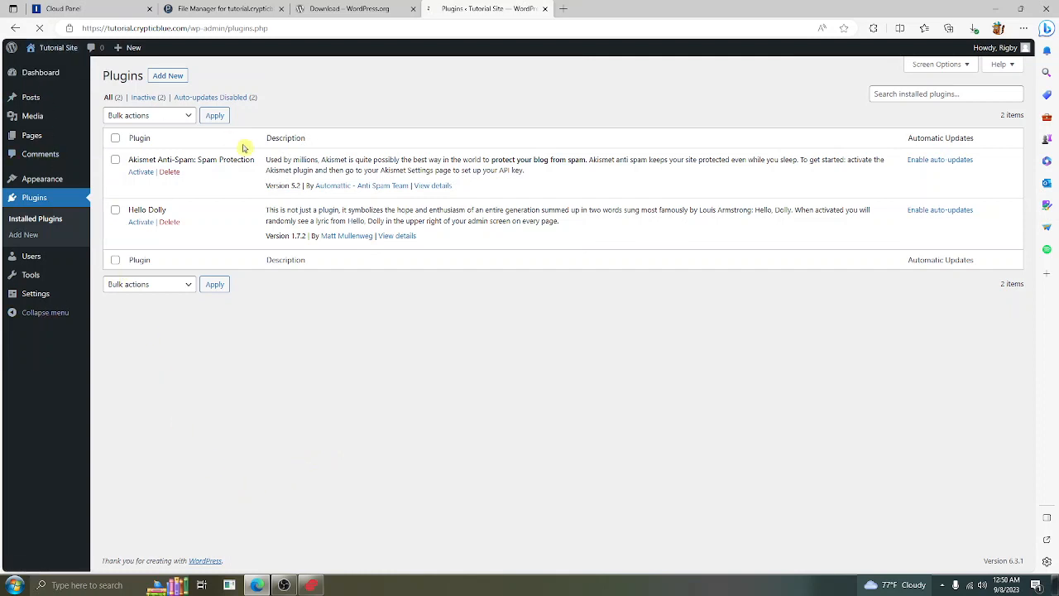
scroll(540, 553, down, 2)
scroll(575, 499, up, 2)
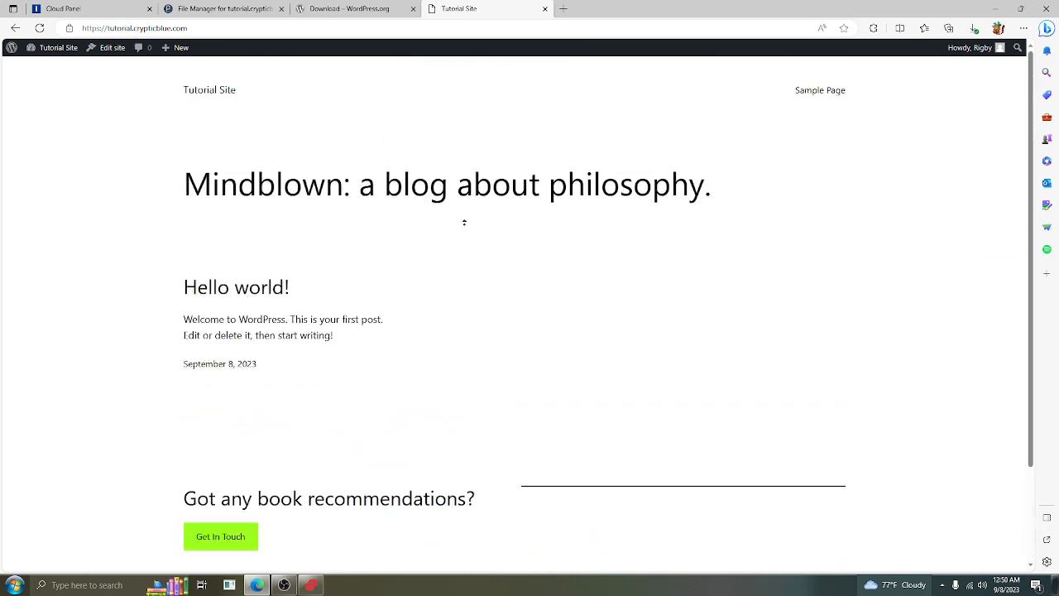
scroll(480, 447, down, 2)
scroll(521, 323, up, 2)
scroll(508, 482, down, 2)
scroll(276, 359, up, 2)
mouse_move(54, 47)
click(46, 66)
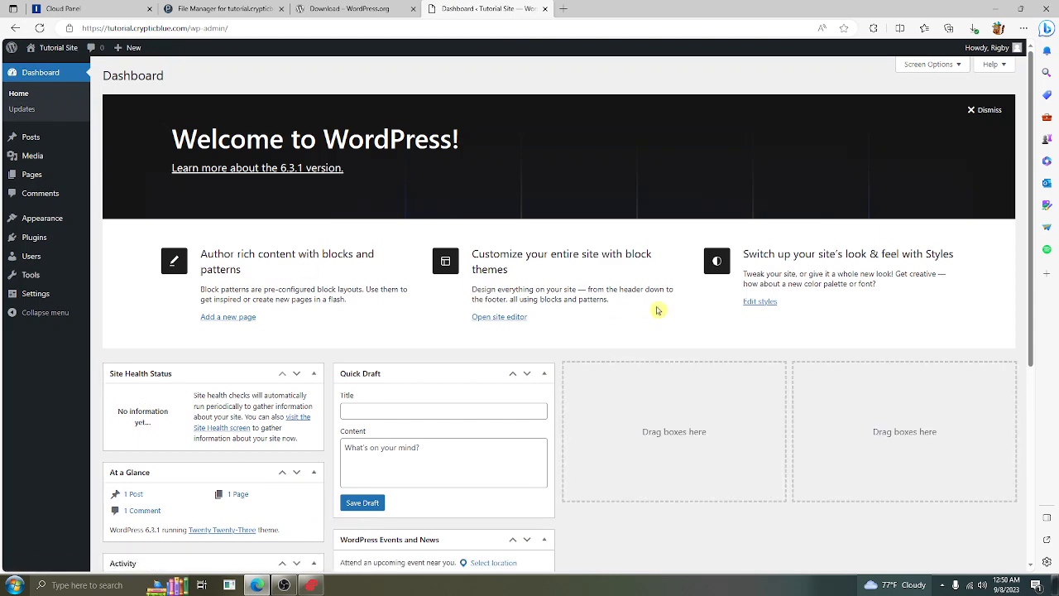
scroll(658, 311, down, 3)
scroll(628, 413, up, 3)
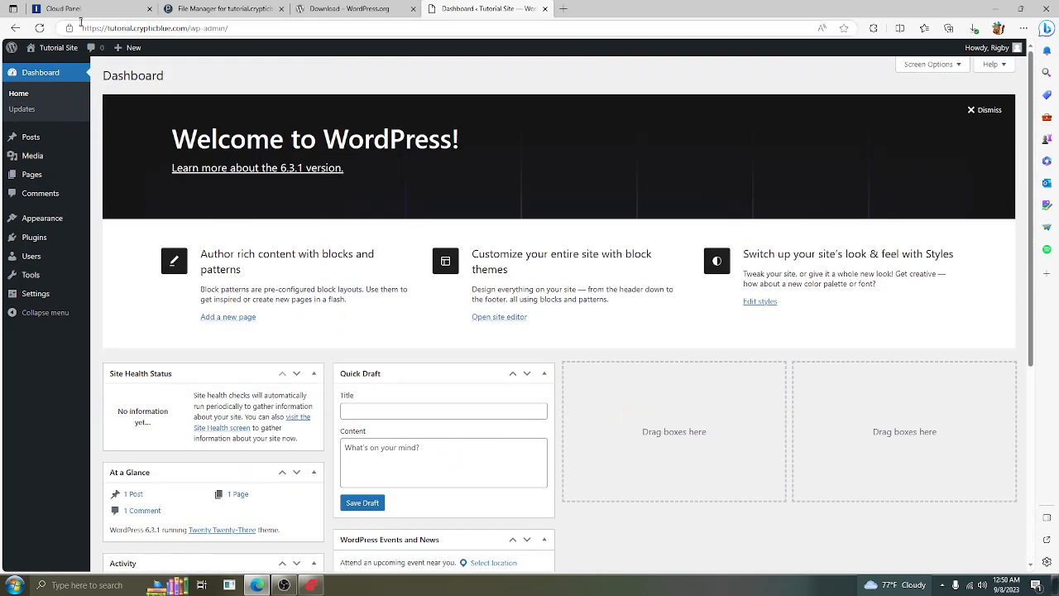
click(286, 25)
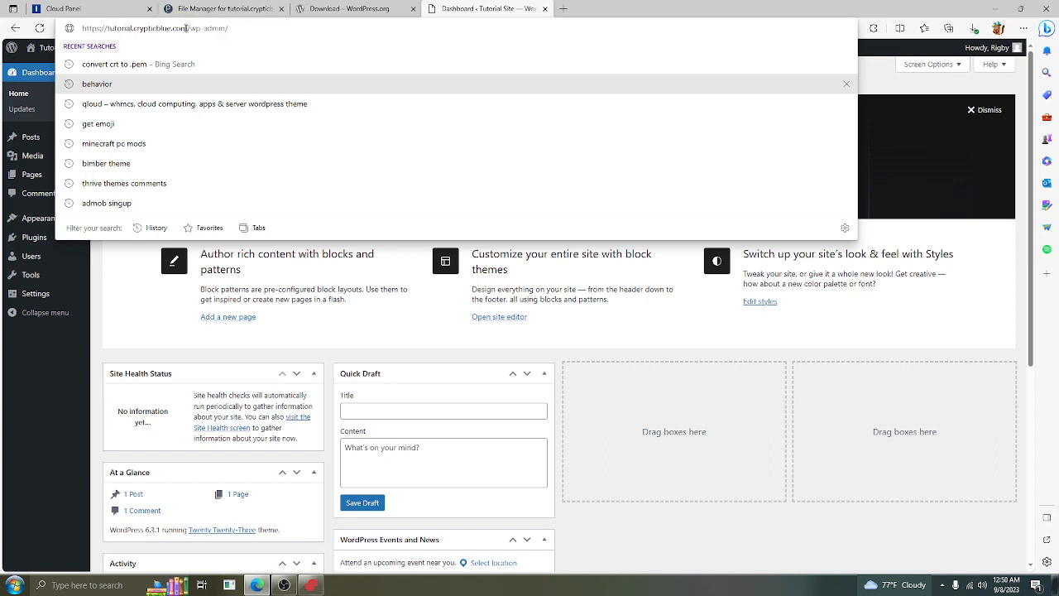
drag(188, 28, 24, 28)
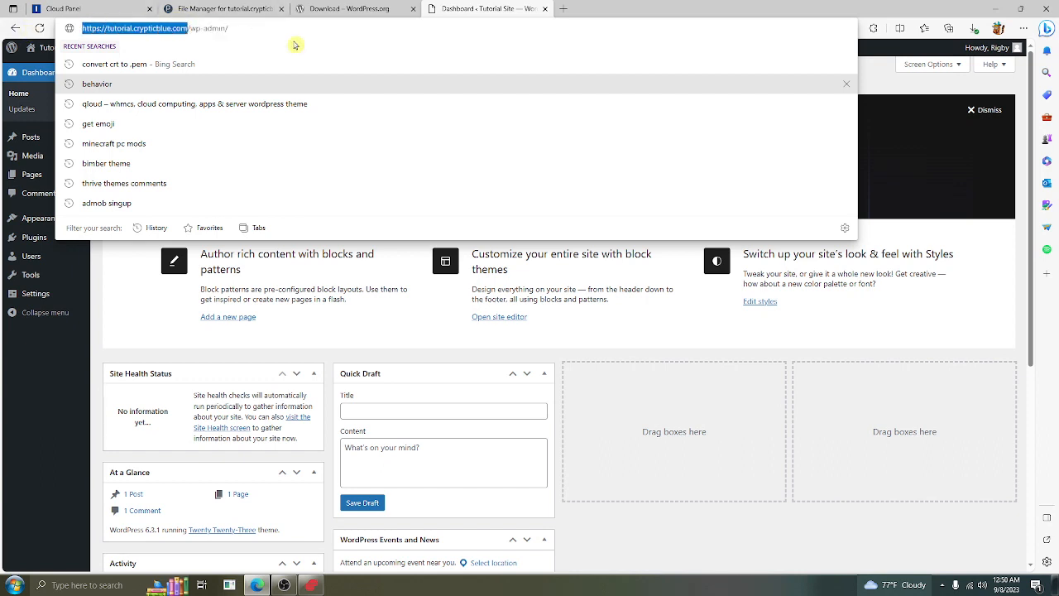
click(764, 465)
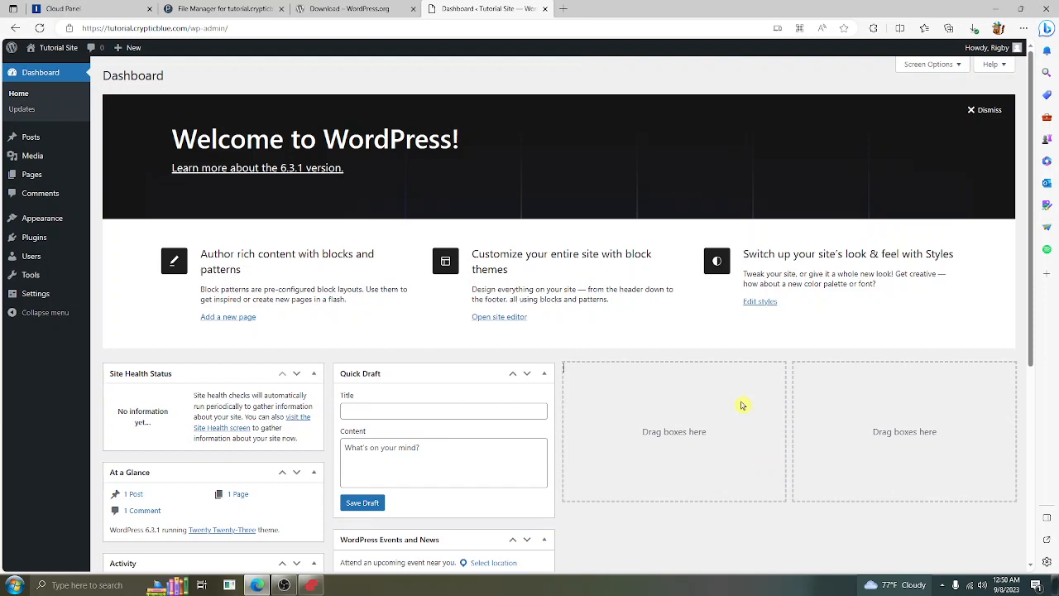